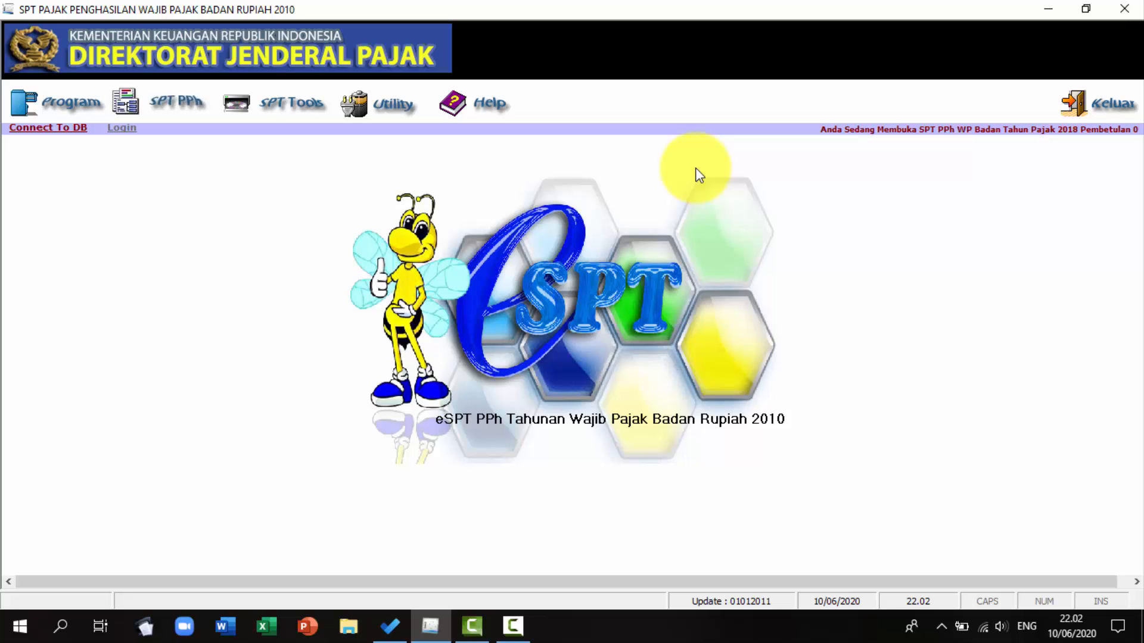
# Open the SPT data report form for the KPP, display the returns for tax year 2018, and tick form F113214.
pyautogui.click(270, 108)
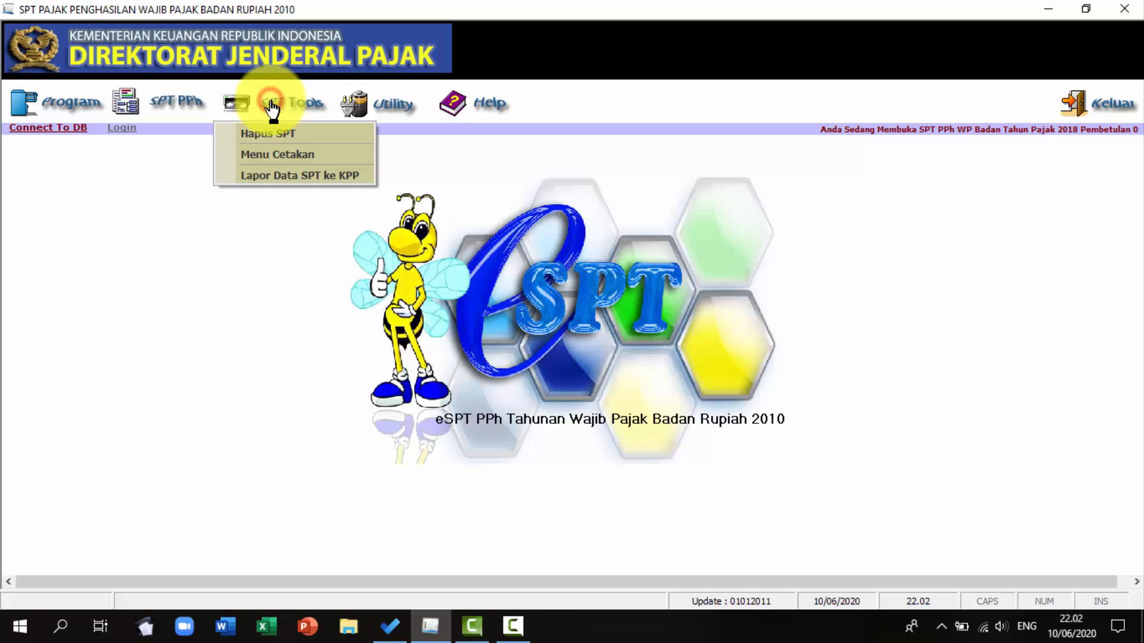
pyautogui.click(252, 177)
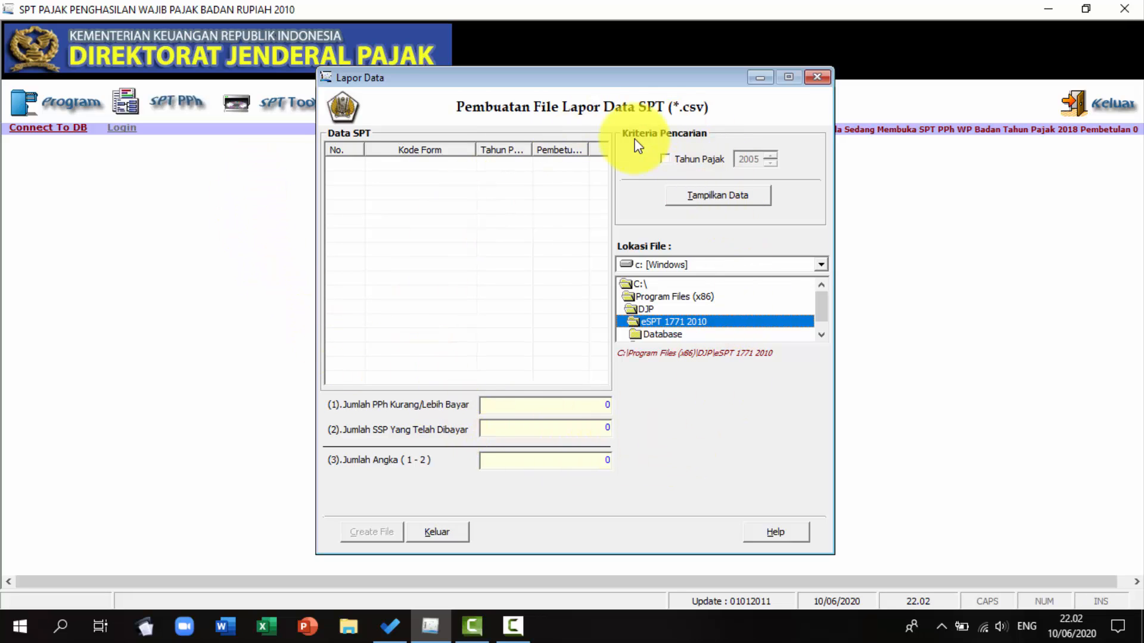
pyautogui.click(666, 159)
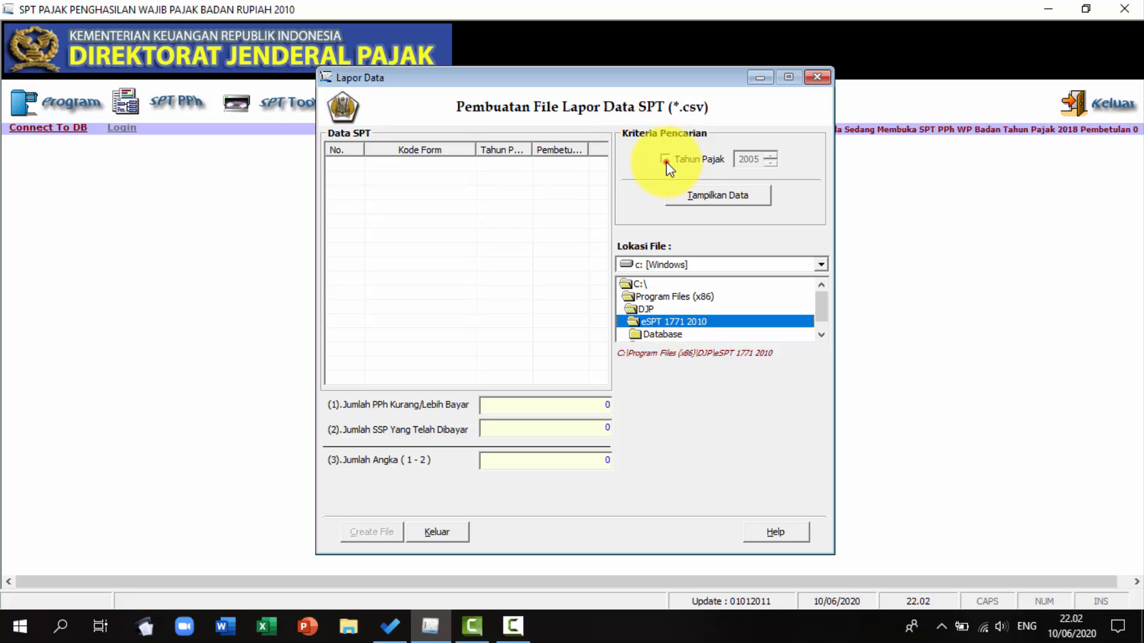
pyautogui.click(771, 164)
pyautogui.click(770, 163)
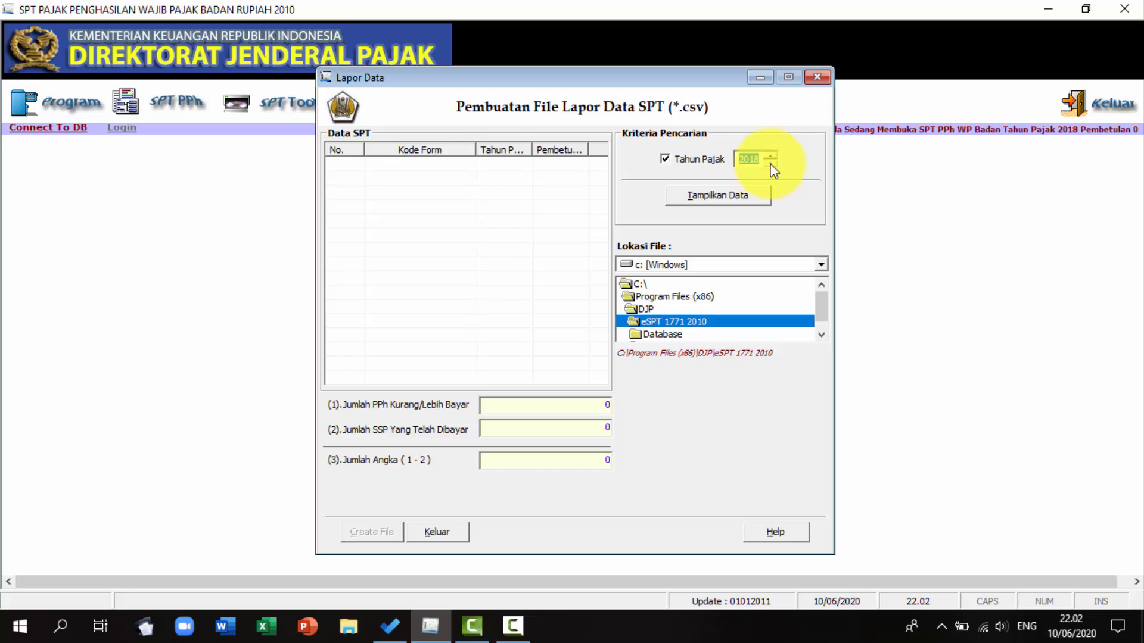
pyautogui.click(748, 197)
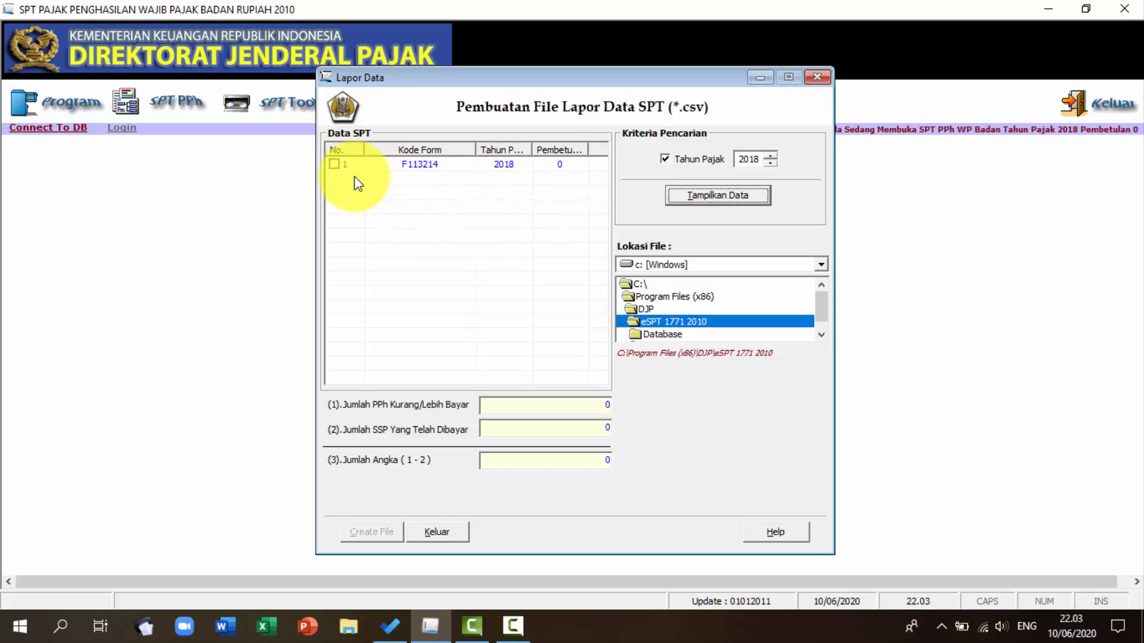
pyautogui.click(334, 167)
pyautogui.click(334, 165)
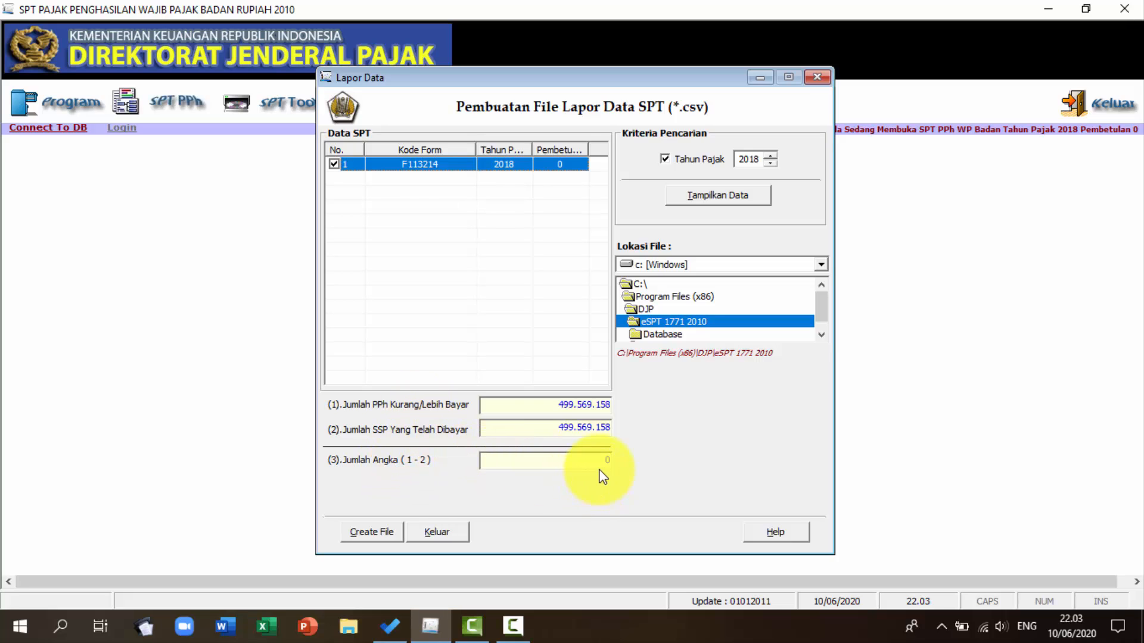
# Set the CSV file location to the folder e:\PT. MNF Pesona Indonesia\SPT Induk dan Lampiran PDF.
pyautogui.press('Tab')
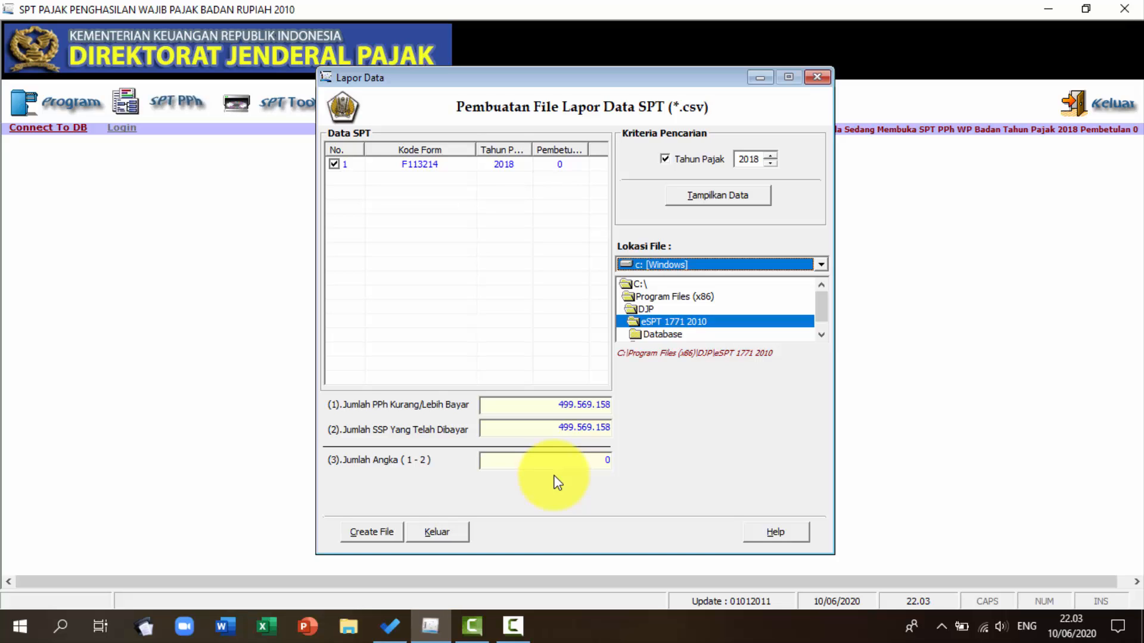
pyautogui.click(821, 264)
pyautogui.click(727, 305)
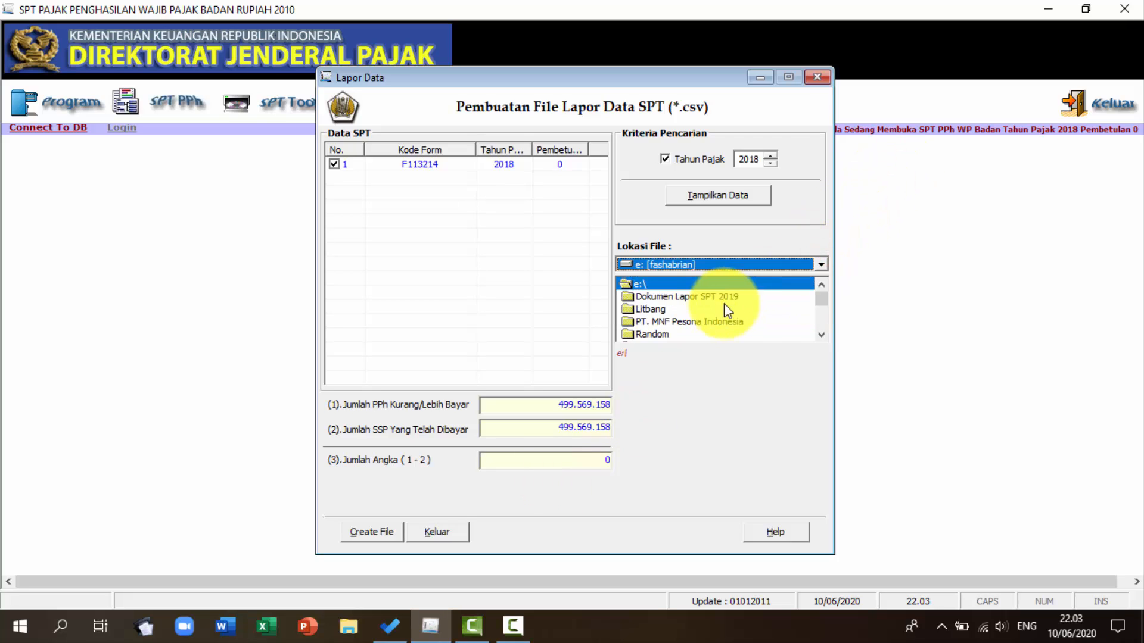
pyautogui.doubleClick(711, 321)
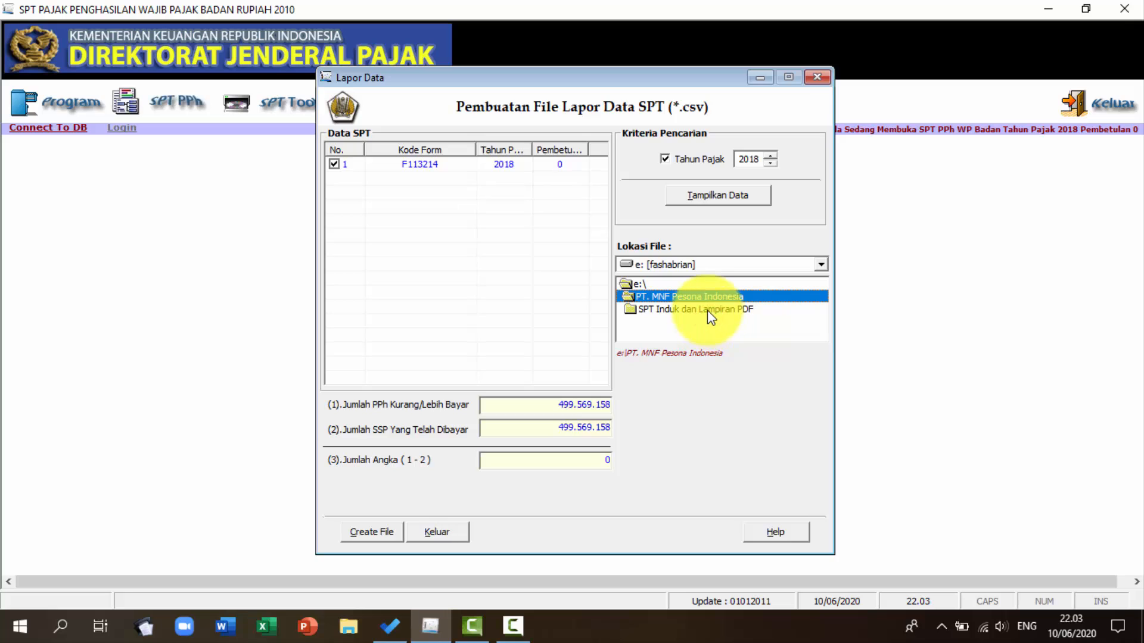
pyautogui.click(707, 308)
pyautogui.doubleClick(707, 309)
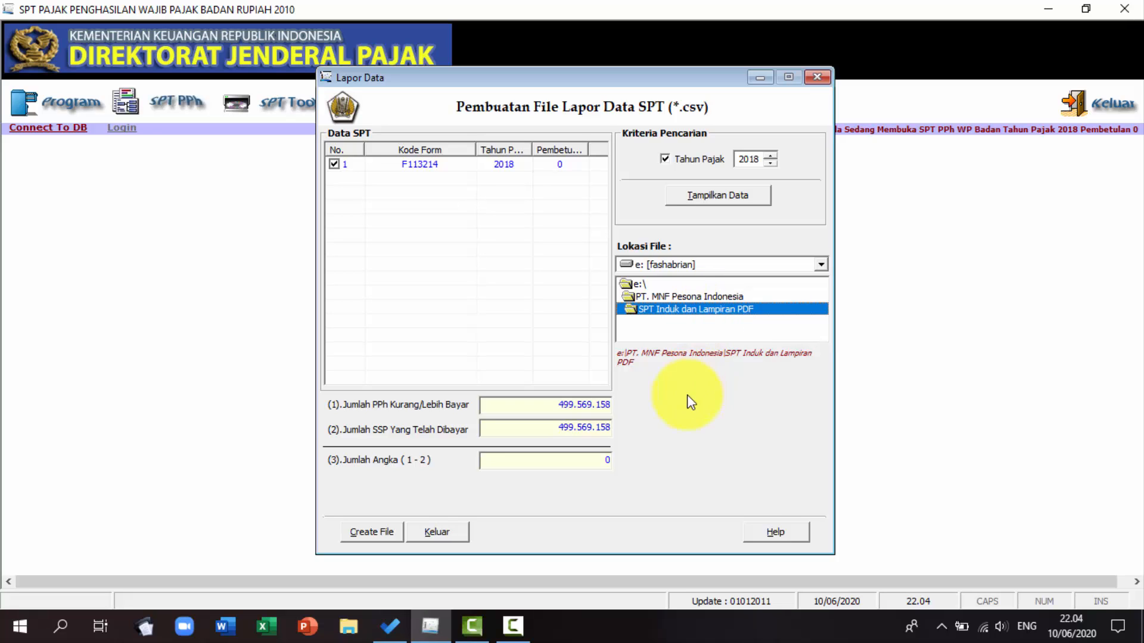
# Create the CSV file for the ticked return and close the Lapor Data form.
pyautogui.click(384, 533)
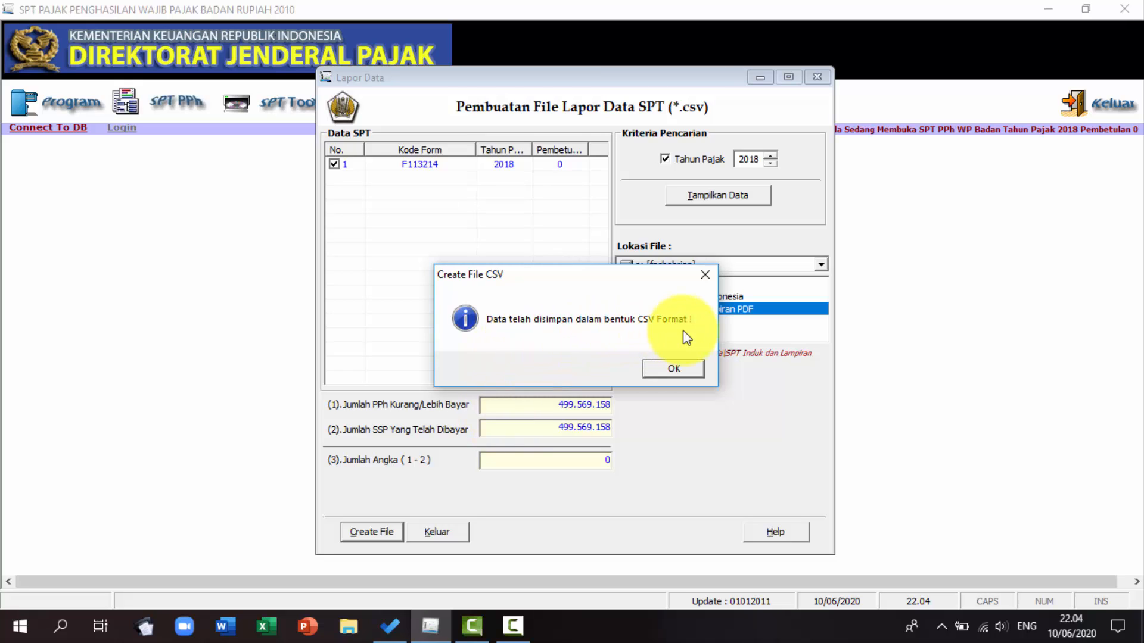
pyautogui.click(684, 369)
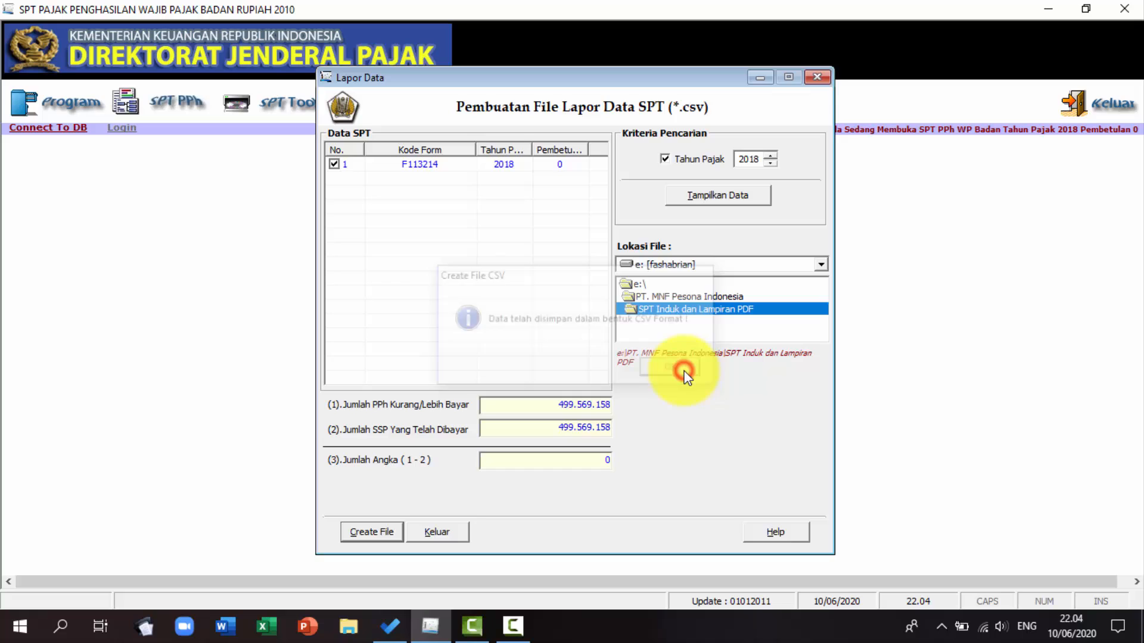
pyautogui.click(813, 80)
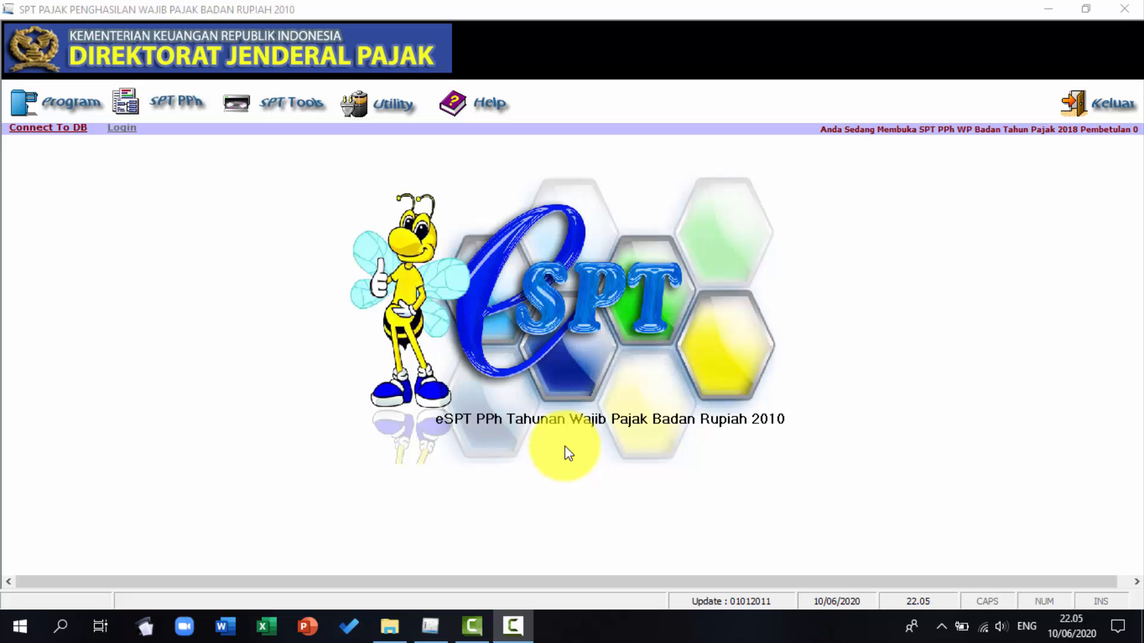
# Switch to File Explorer and open the SPT Induk dan Lampiran PDF folder inside PT. MNF Pesona Indonesia to check the CSV file.
pyautogui.hotkey('alt', 'Tab')
pyautogui.press('Tab')
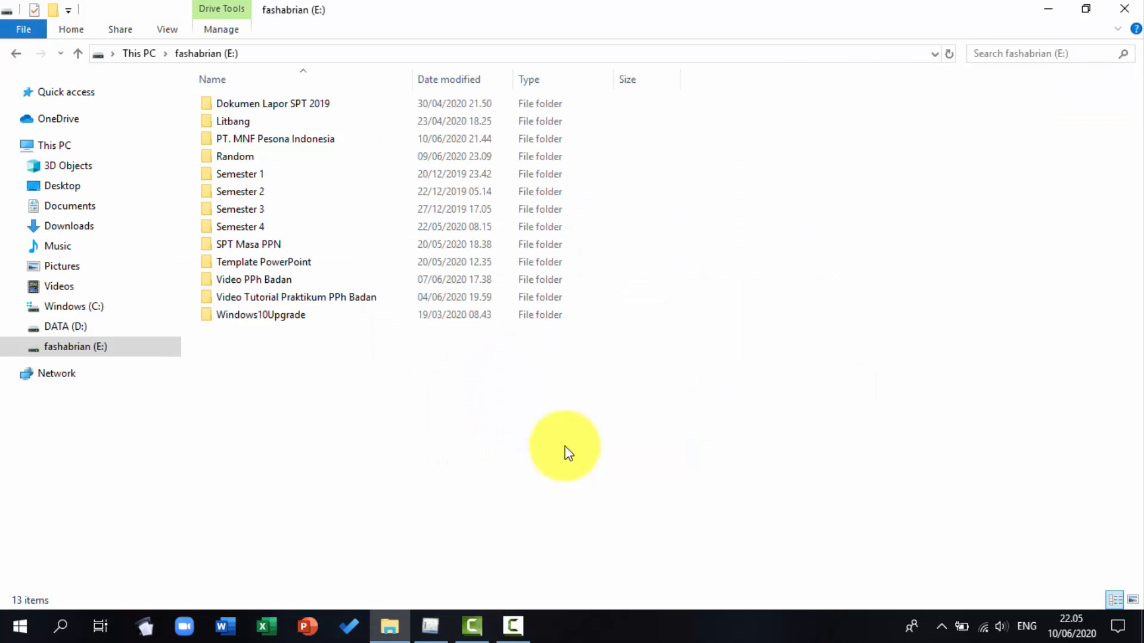
pyautogui.click(310, 141)
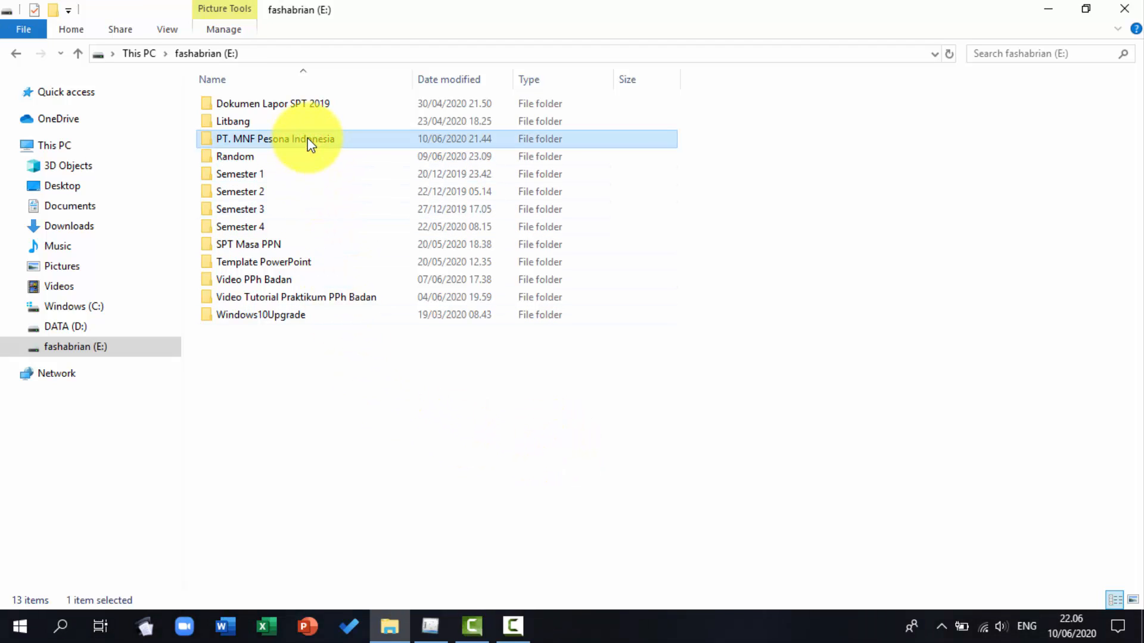
pyautogui.doubleClick(310, 142)
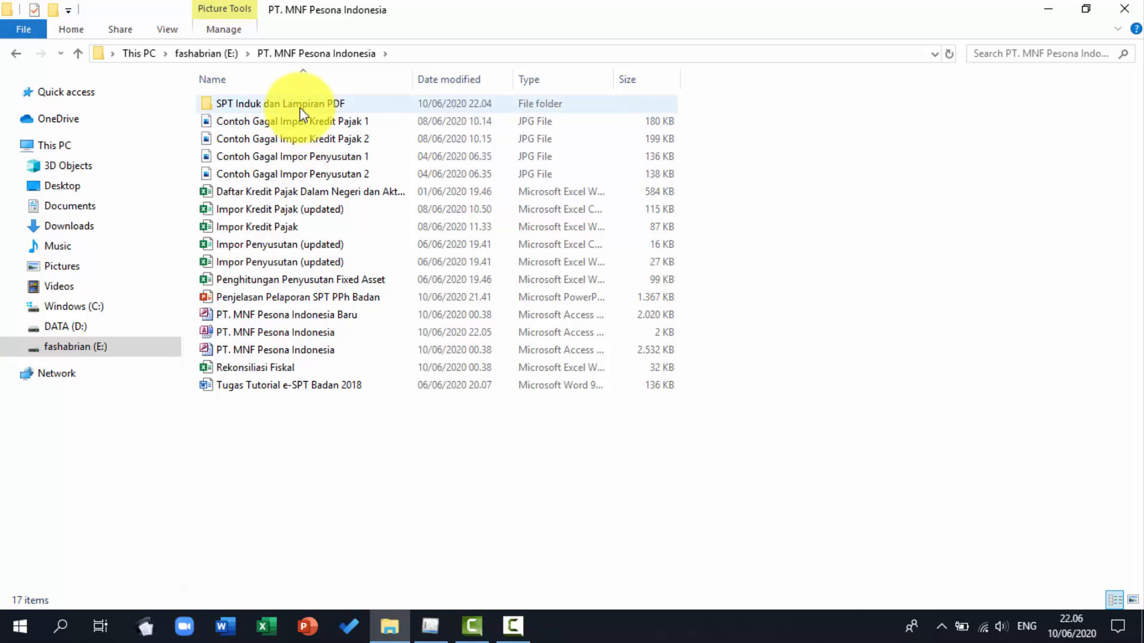
pyautogui.click(299, 105)
pyautogui.doubleClick(299, 106)
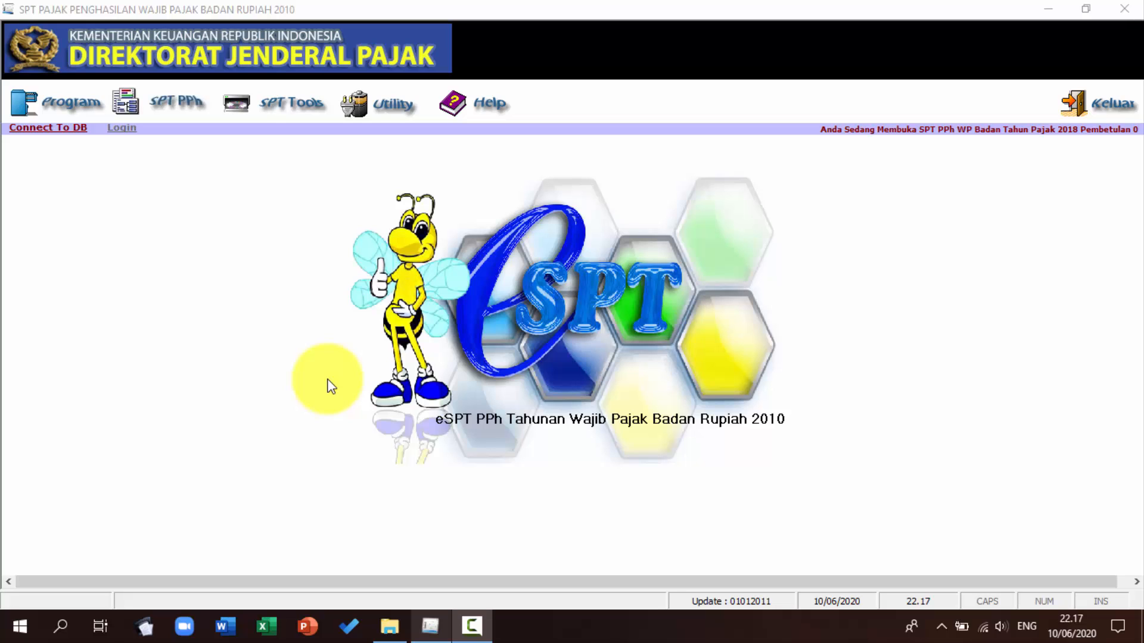
# Open the eSPT print form for PPh Badan 1771 and list the printable documents for tax year 2018.
pyautogui.click(274, 110)
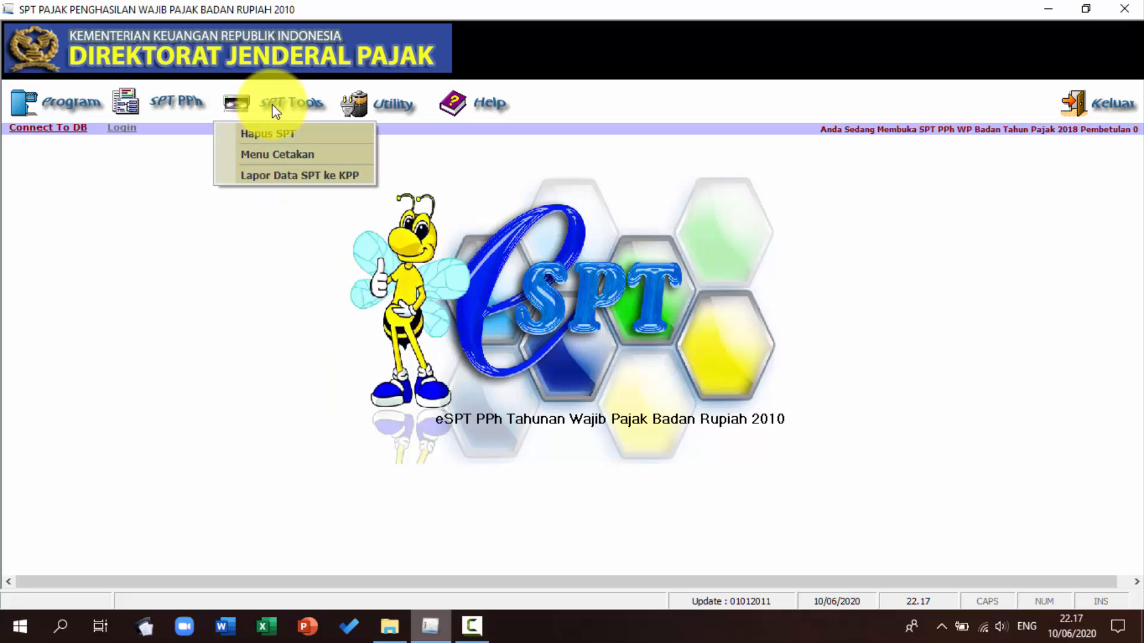
pyautogui.click(274, 151)
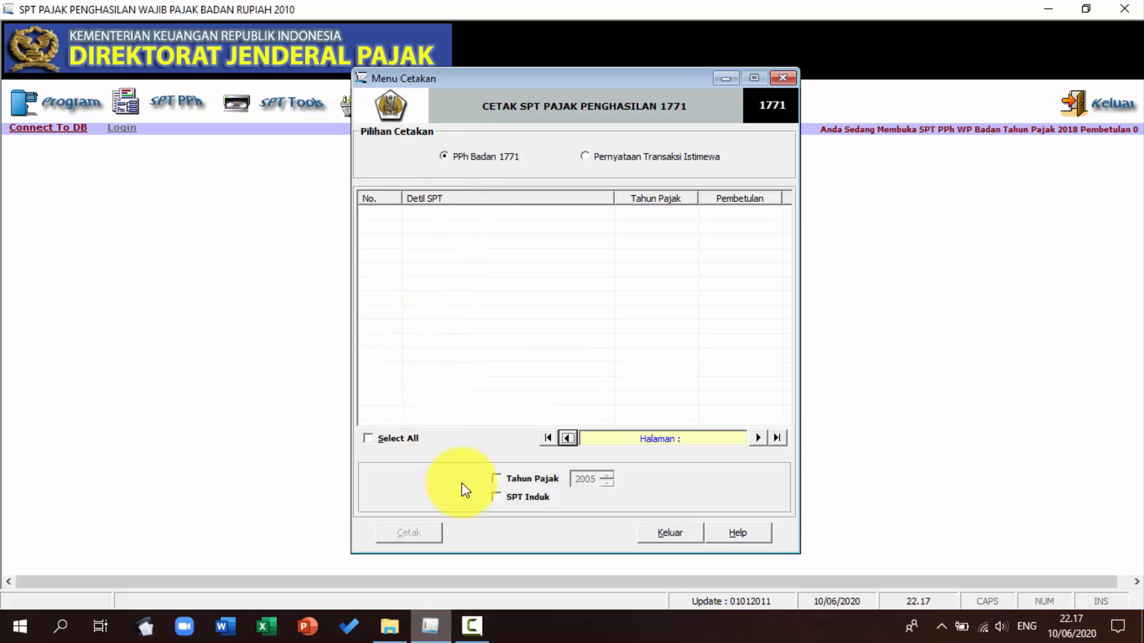
pyautogui.click(496, 478)
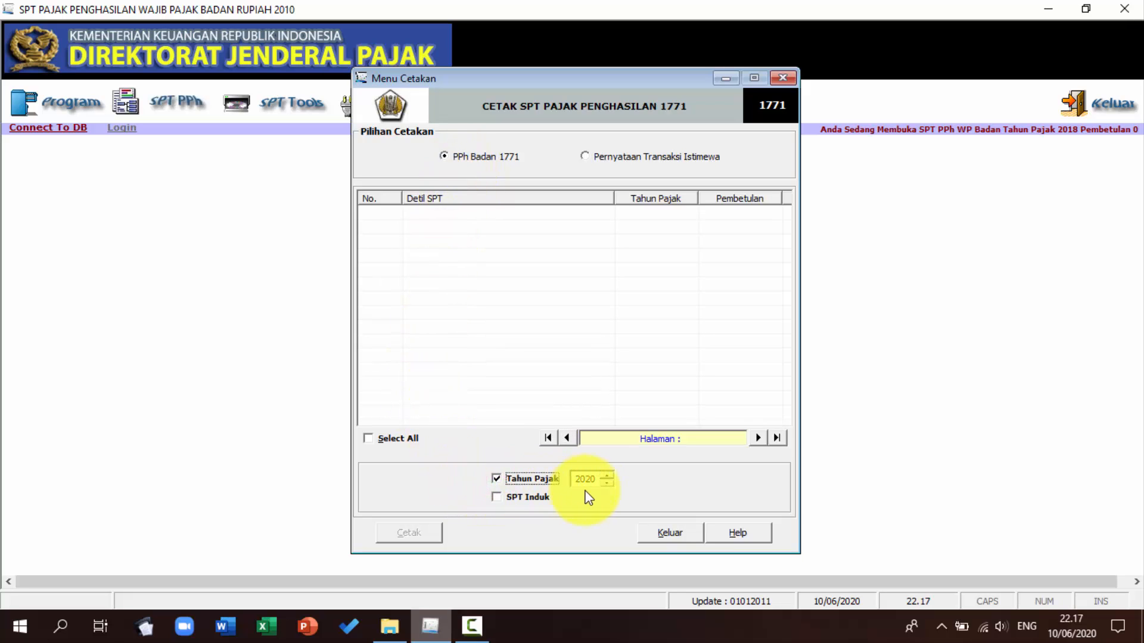
pyautogui.click(607, 484)
pyautogui.click(607, 484)
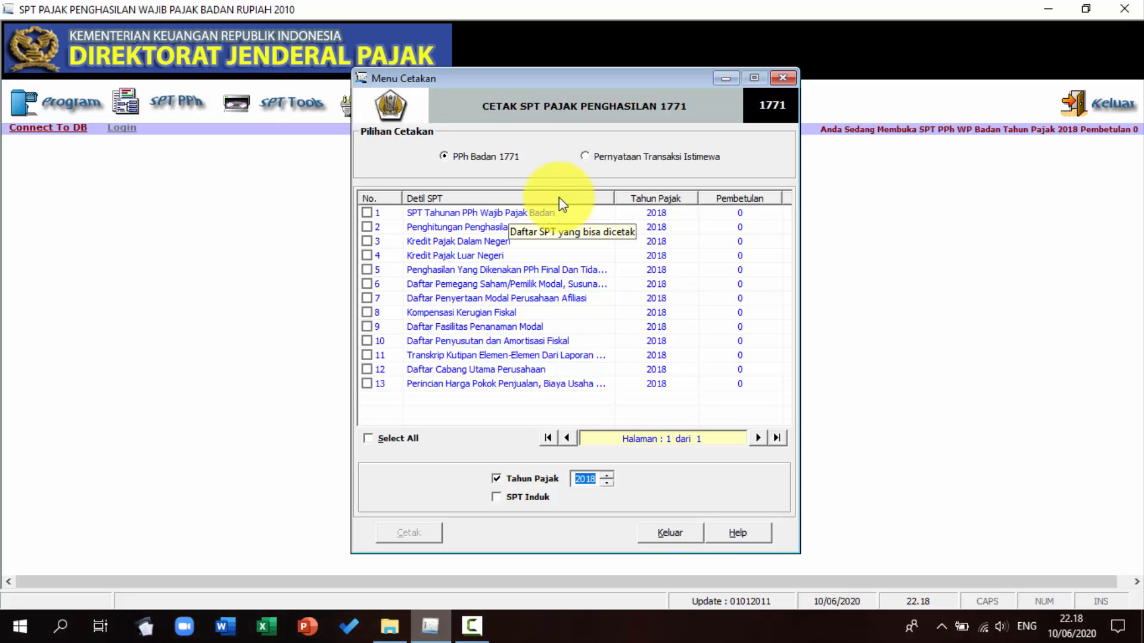
# Tick SPT Tahunan PPh Wajib Pajak Badan and open its print preview.
pyautogui.click(365, 211)
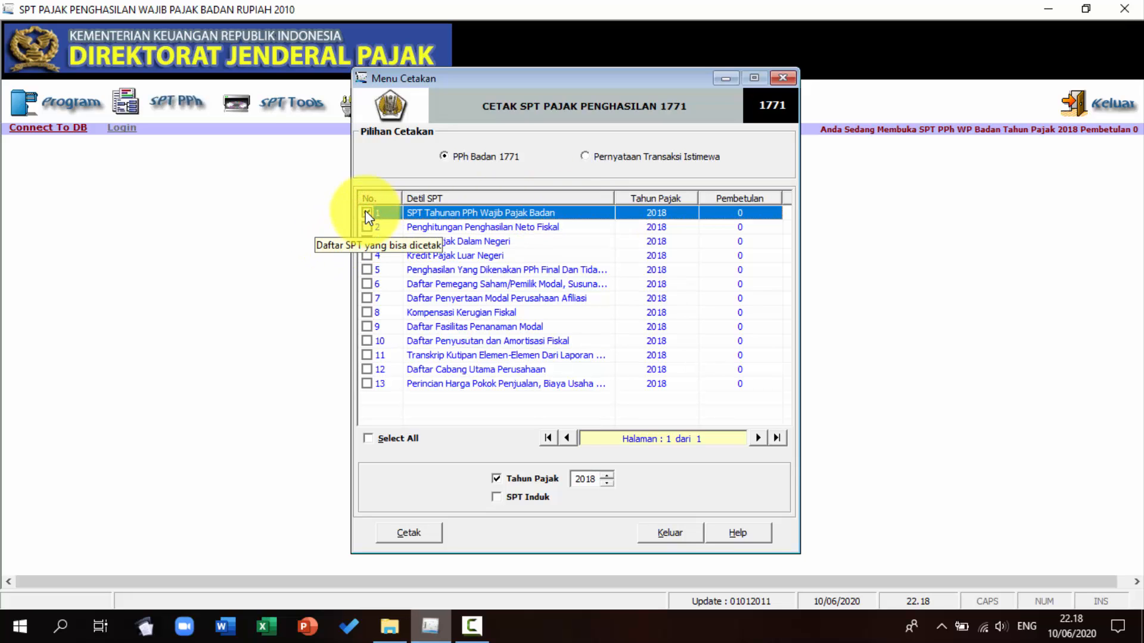
pyautogui.click(367, 213)
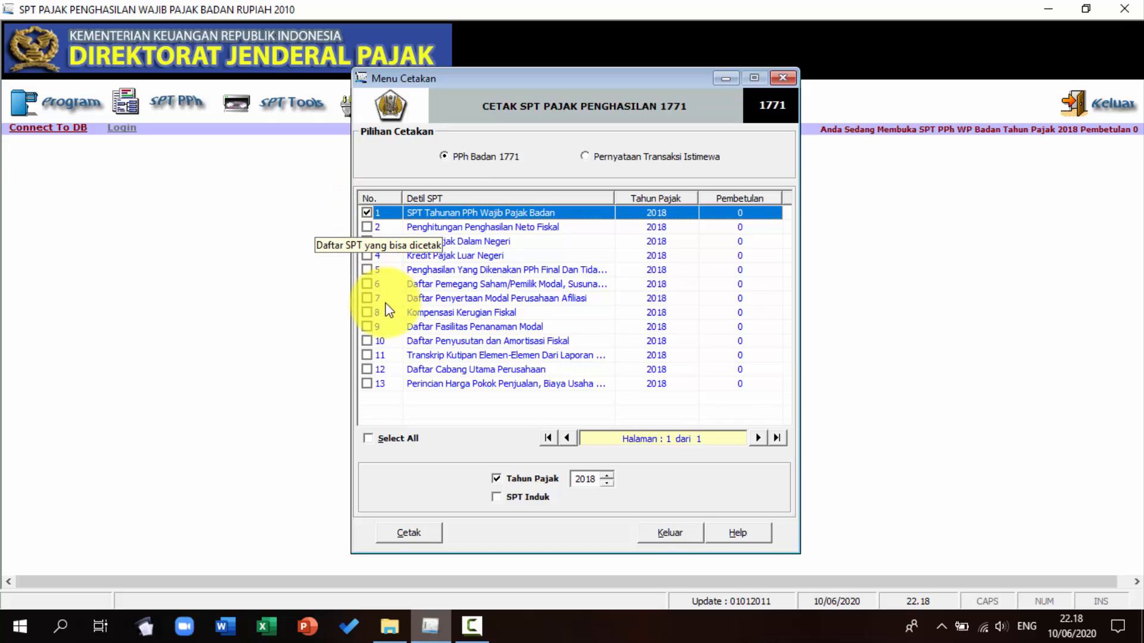
pyautogui.click(409, 532)
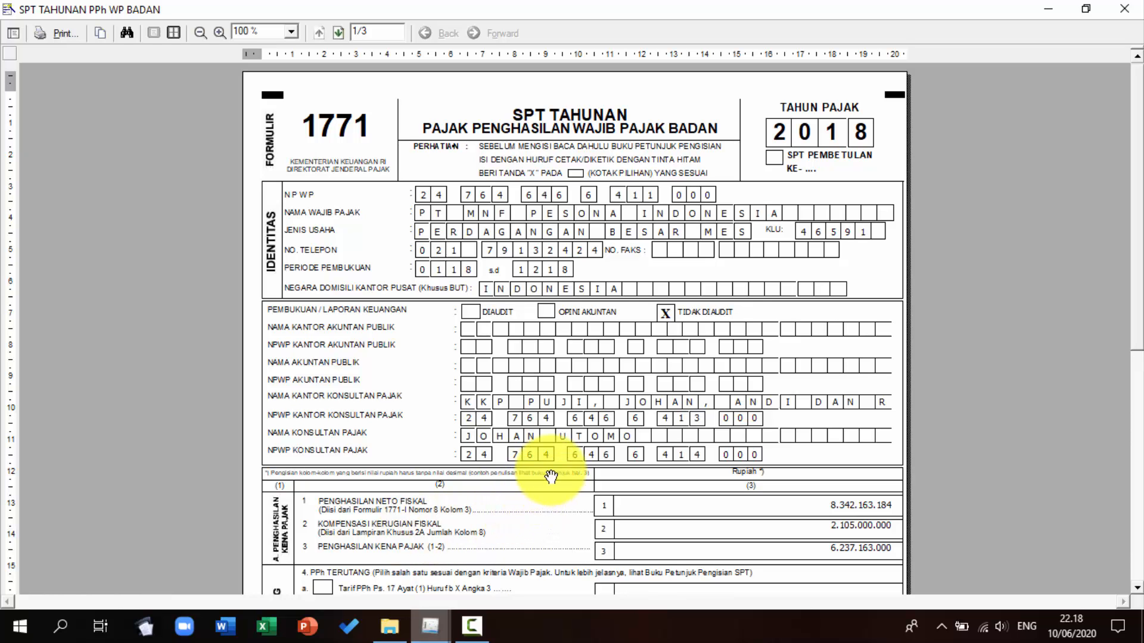
# Review all three pages of the form 1771 print preview and return to the first page.
pyautogui.moveTo(592, 463); pyautogui.dragTo(636, 227)
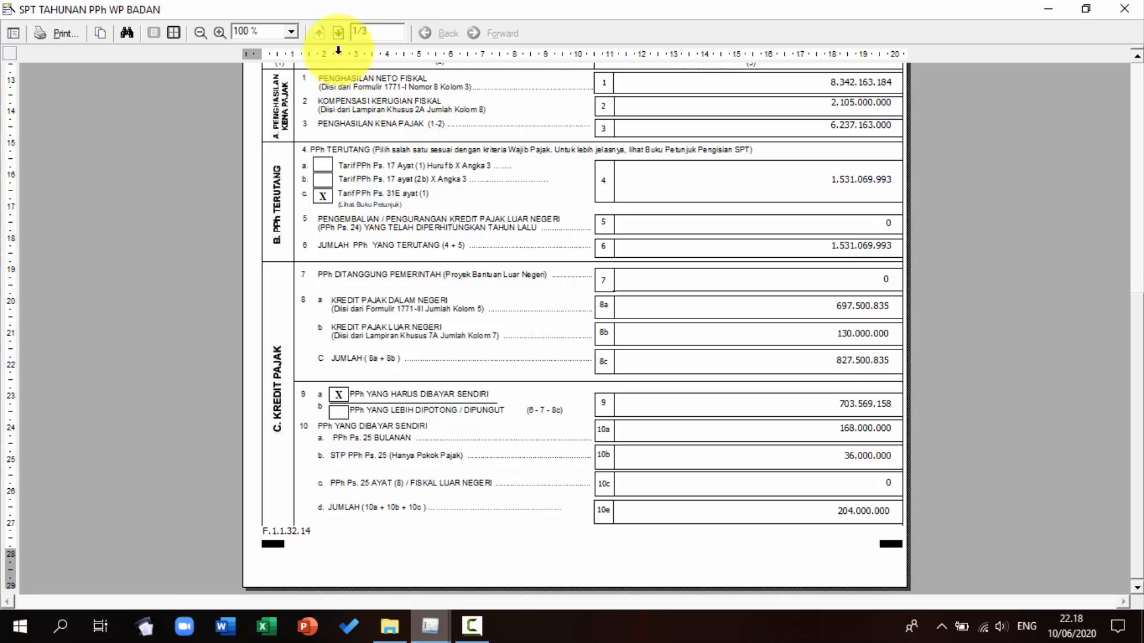
pyautogui.click(338, 32)
pyautogui.moveTo(562, 288); pyautogui.dragTo(582, 125)
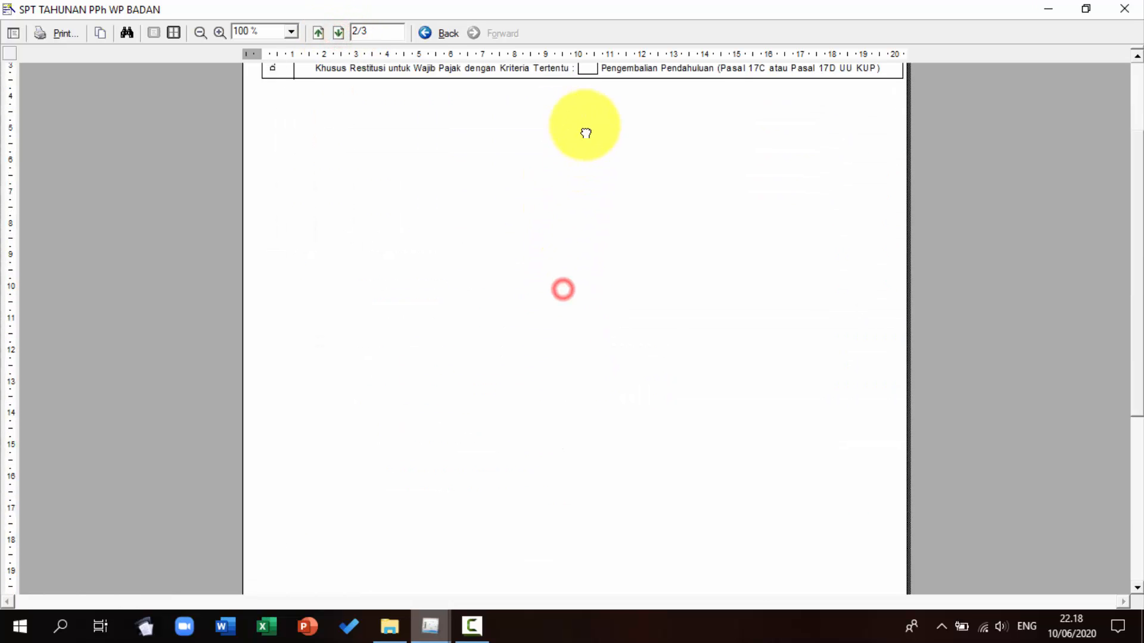
pyautogui.moveTo(572, 345); pyautogui.dragTo(595, 435)
pyautogui.moveTo(607, 149); pyautogui.dragTo(592, 324)
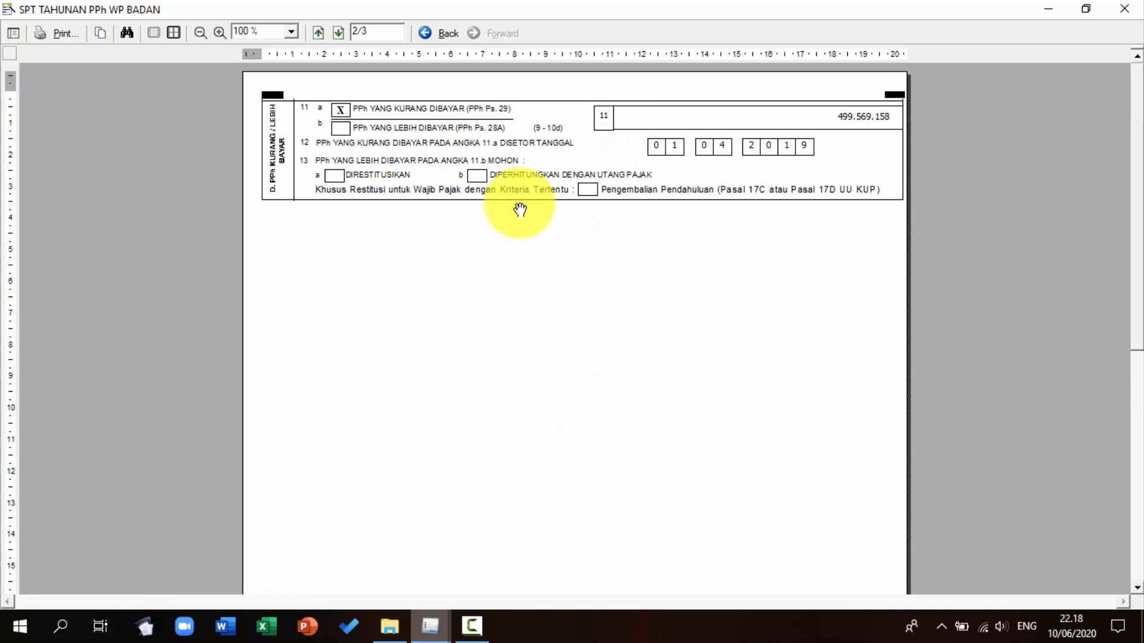
pyautogui.click(339, 33)
pyautogui.moveTo(557, 421); pyautogui.dragTo(582, 285)
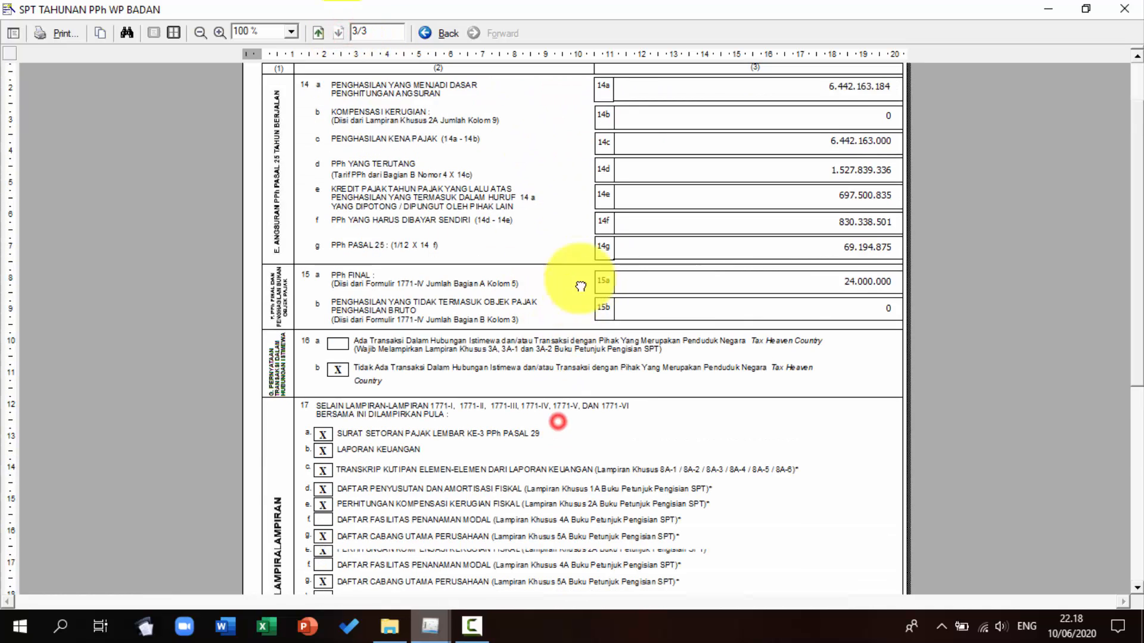
pyautogui.moveTo(563, 399); pyautogui.dragTo(581, 304)
pyautogui.scroll(3, 566, 162)
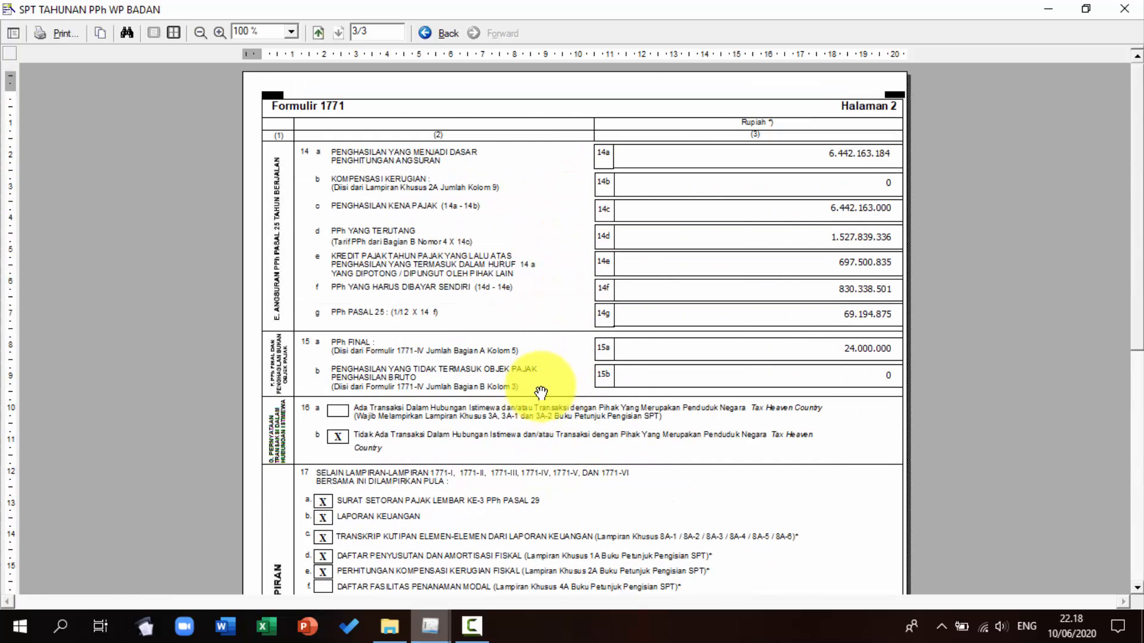
pyautogui.click(315, 35)
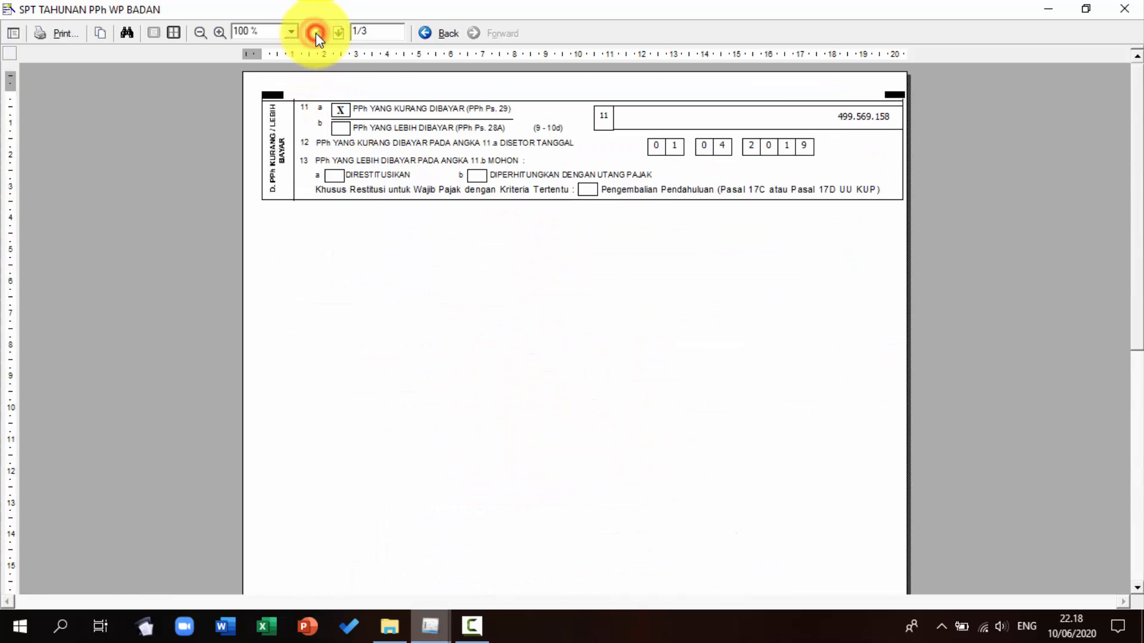
pyautogui.click(316, 35)
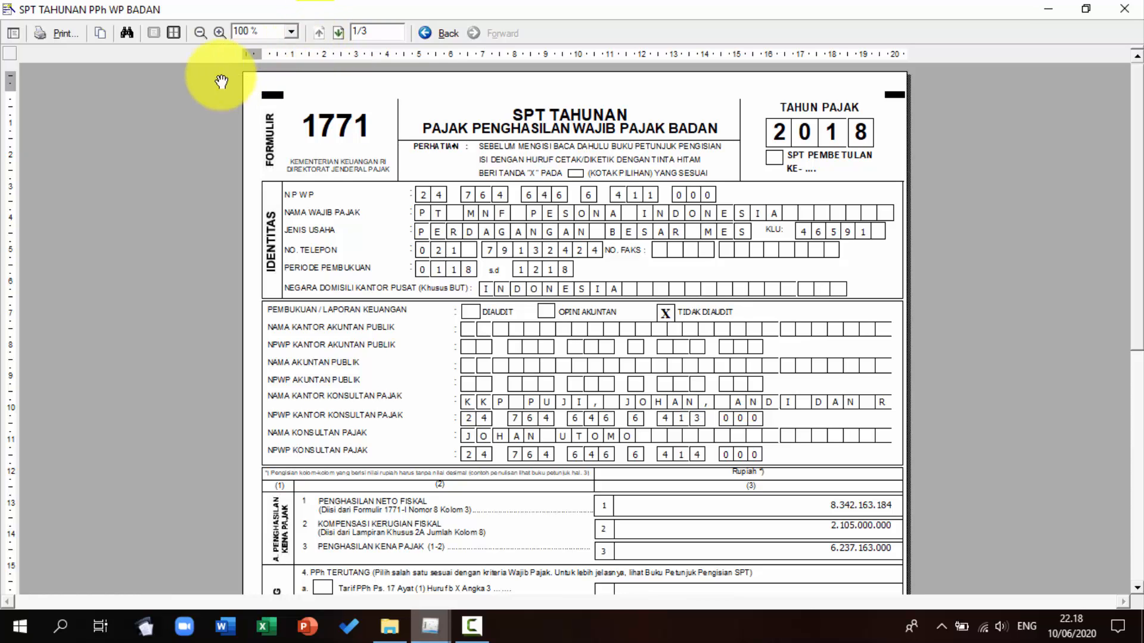
# Print all pages of form 1771 with Microsoft Print to PDF, saving the file as SPT Induk PPh Badan_PT. MNF Pesona Indonesia.
pyautogui.click(51, 38)
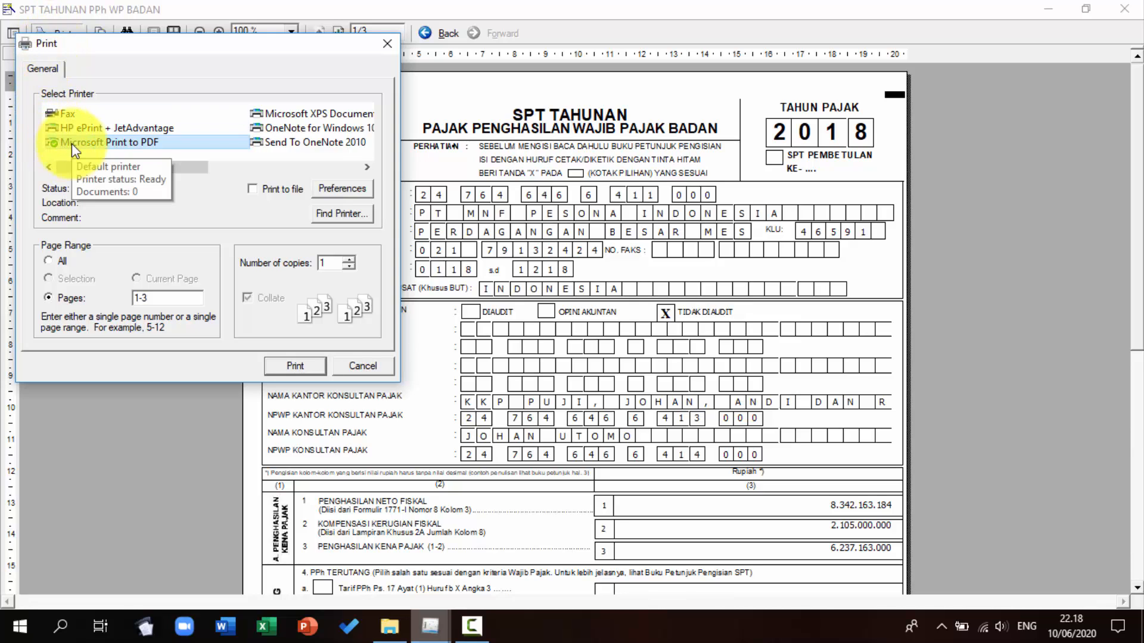
pyautogui.click(55, 263)
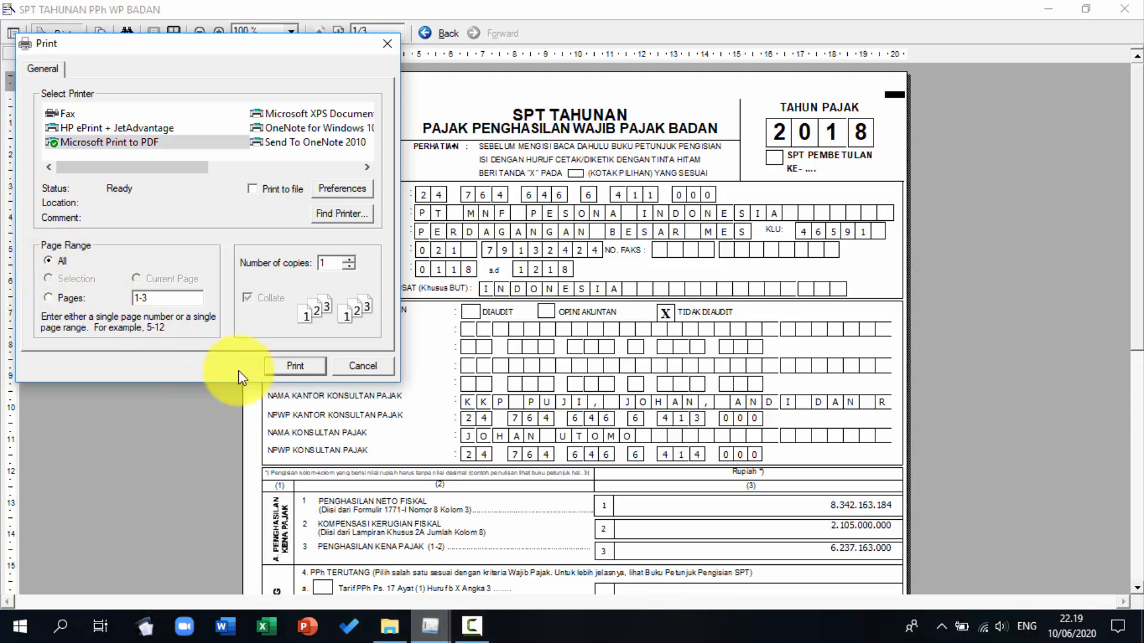
pyautogui.click(273, 370)
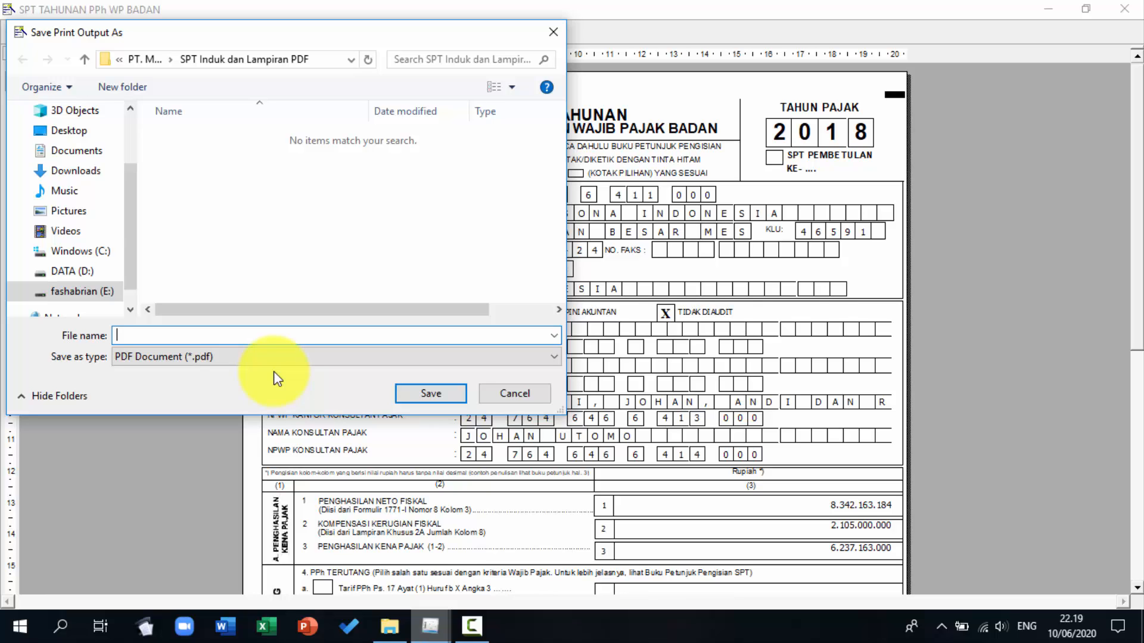
pyautogui.write('SPT Induk PPh Badan_PT')
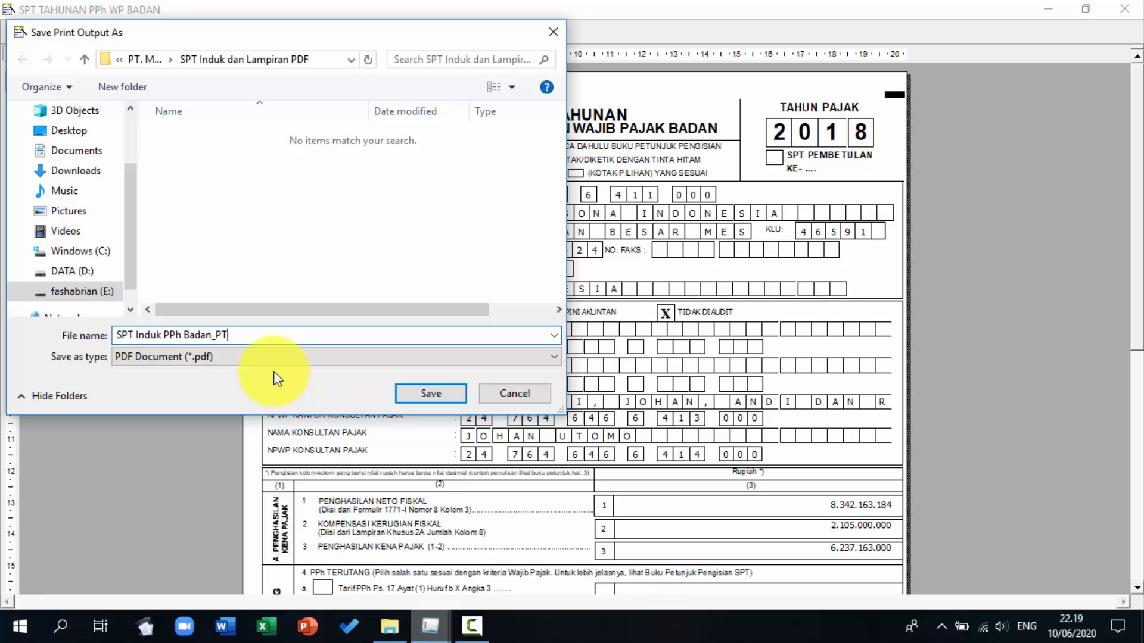
pyautogui.write('. MNF Pesona Indonesia')
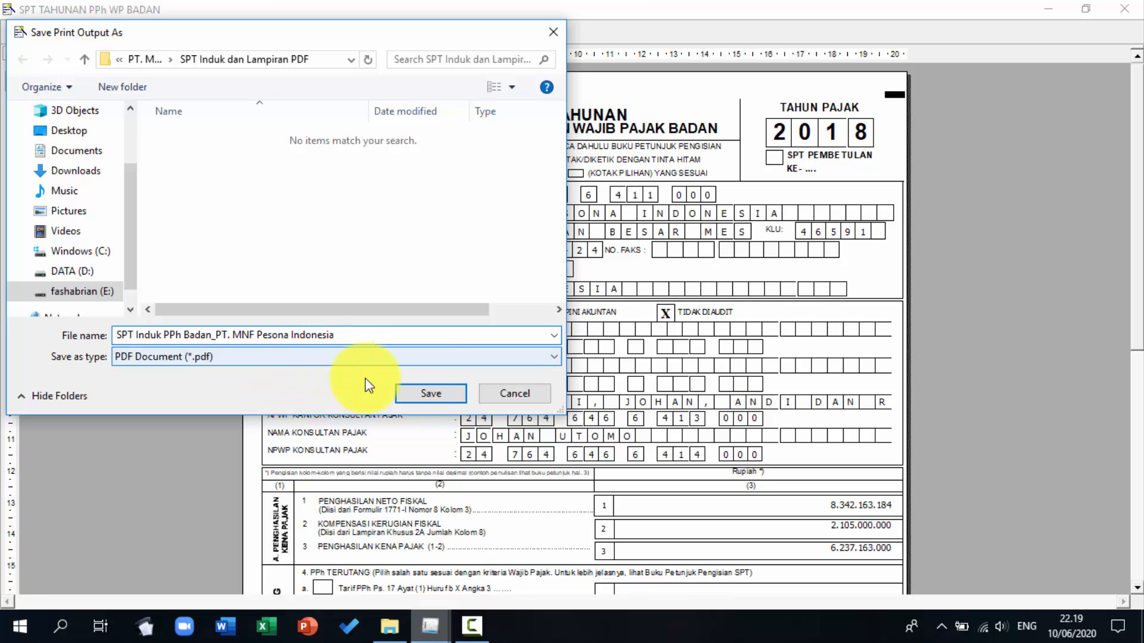
pyautogui.click(431, 395)
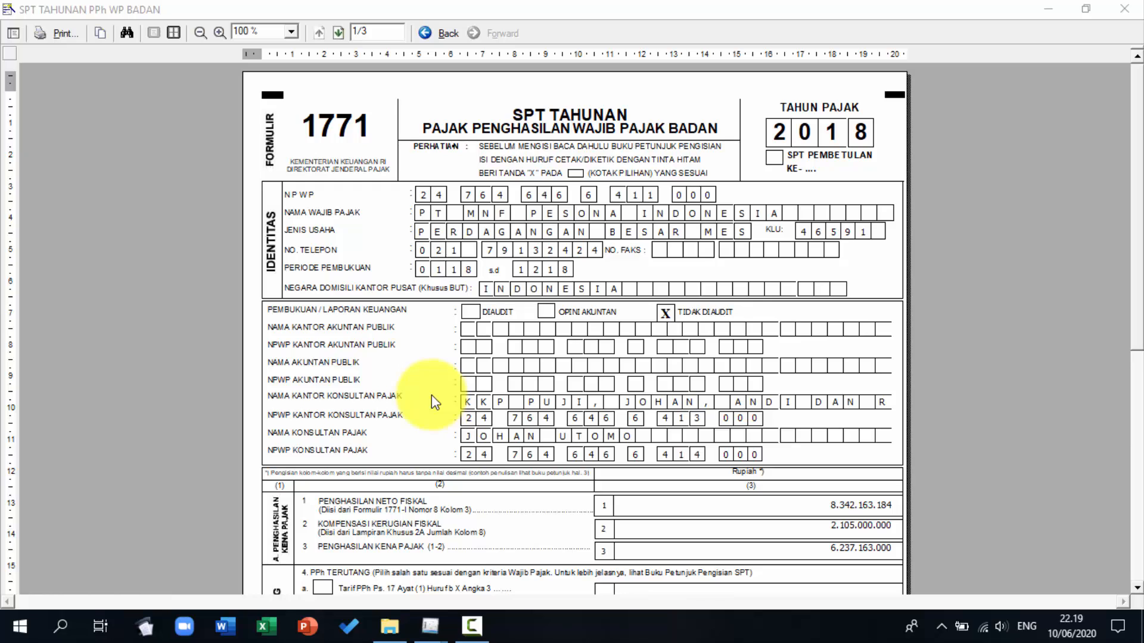
# Switch to File Explorer, open the saved SPT Induk PPh Badan PDF and check all three pages.
pyautogui.hotkey('alt', 'Tab')
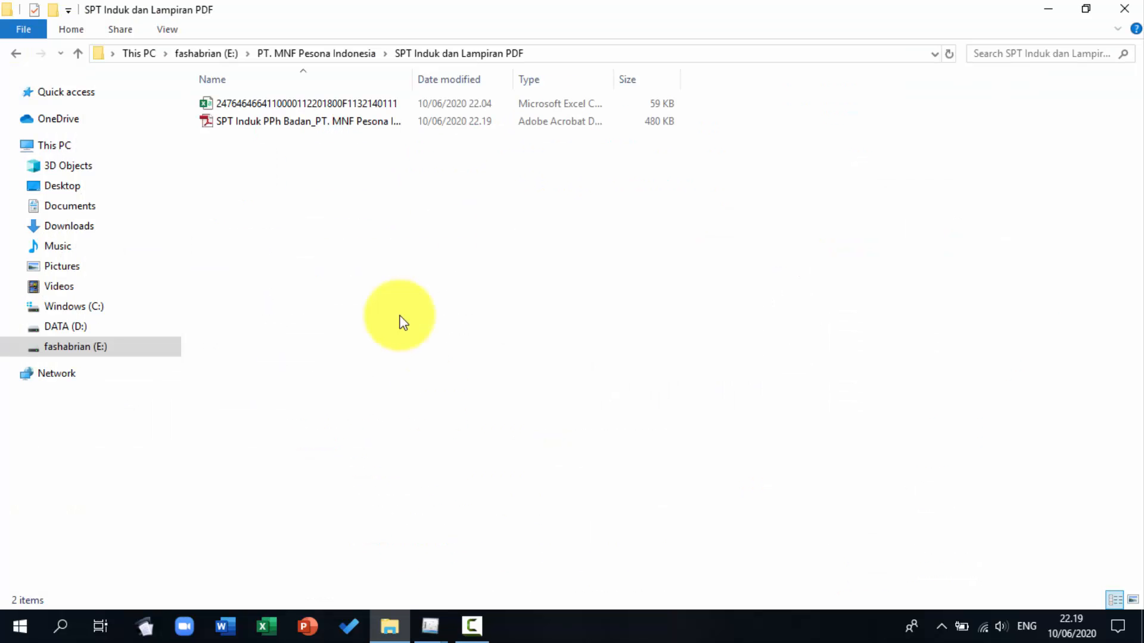
pyautogui.doubleClick(372, 123)
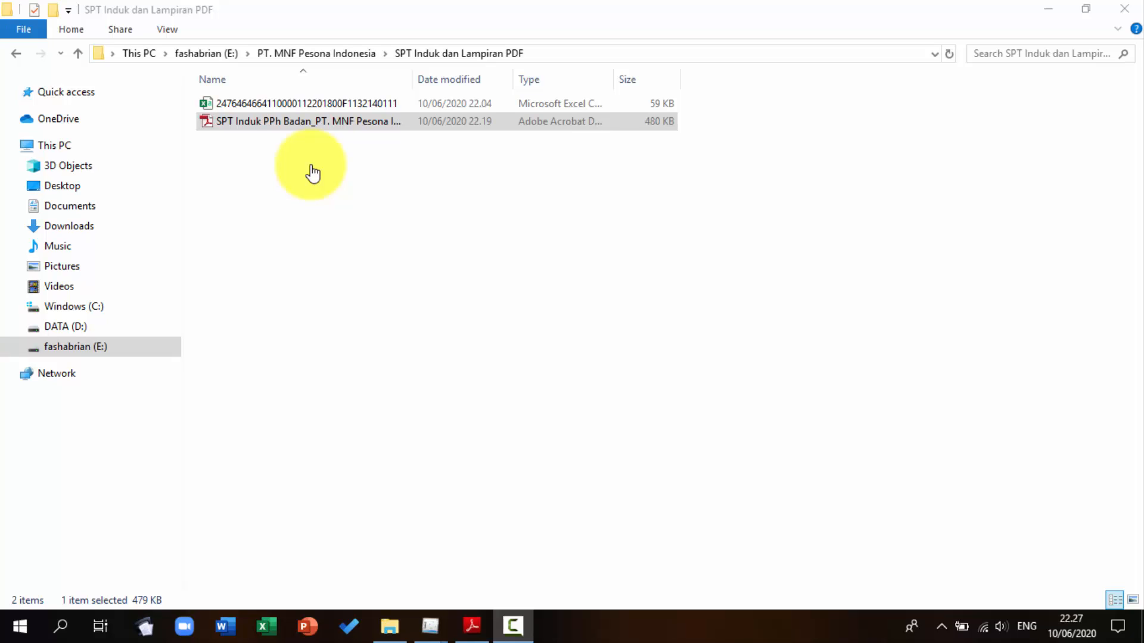
pyautogui.hotkey('alt', 'Tab')
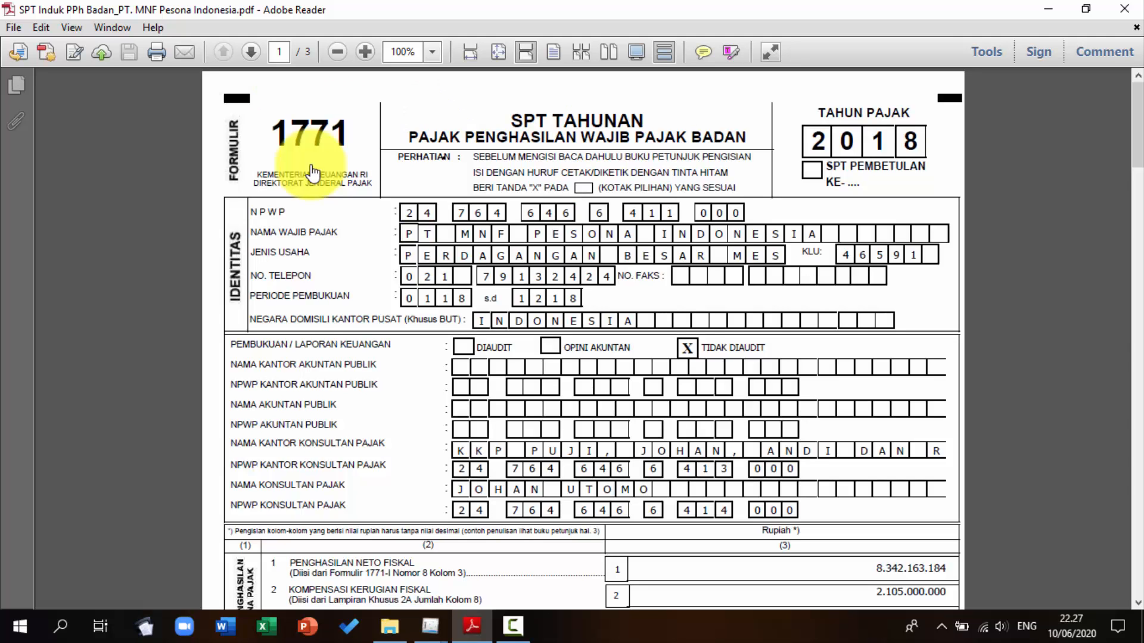
pyautogui.scroll(-12, 311, 173)
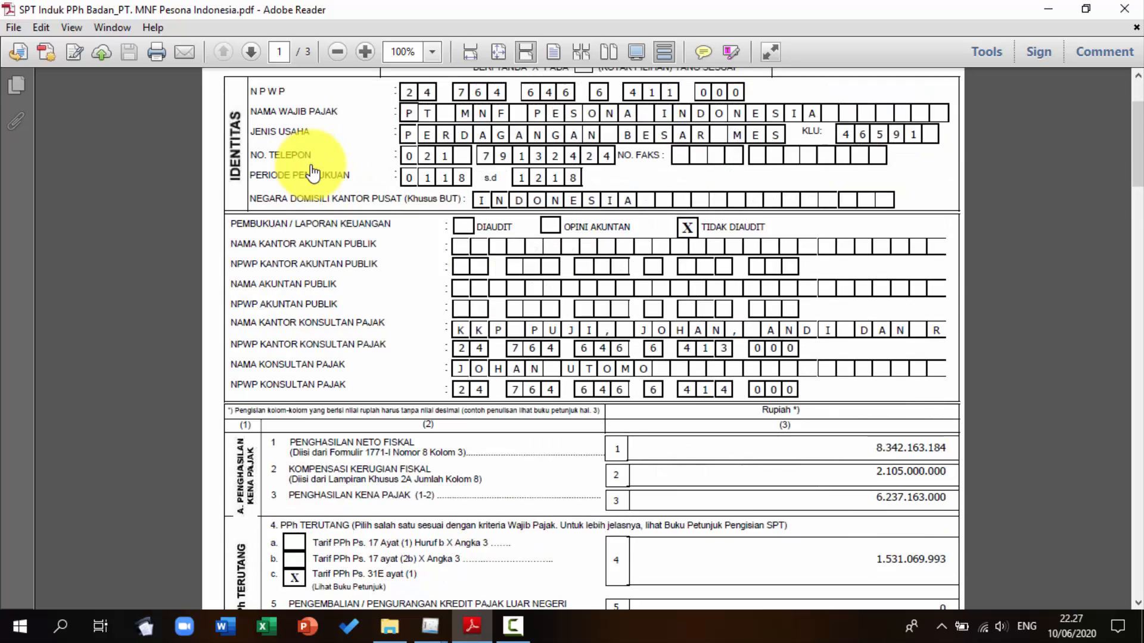
pyautogui.scroll(-12, 311, 172)
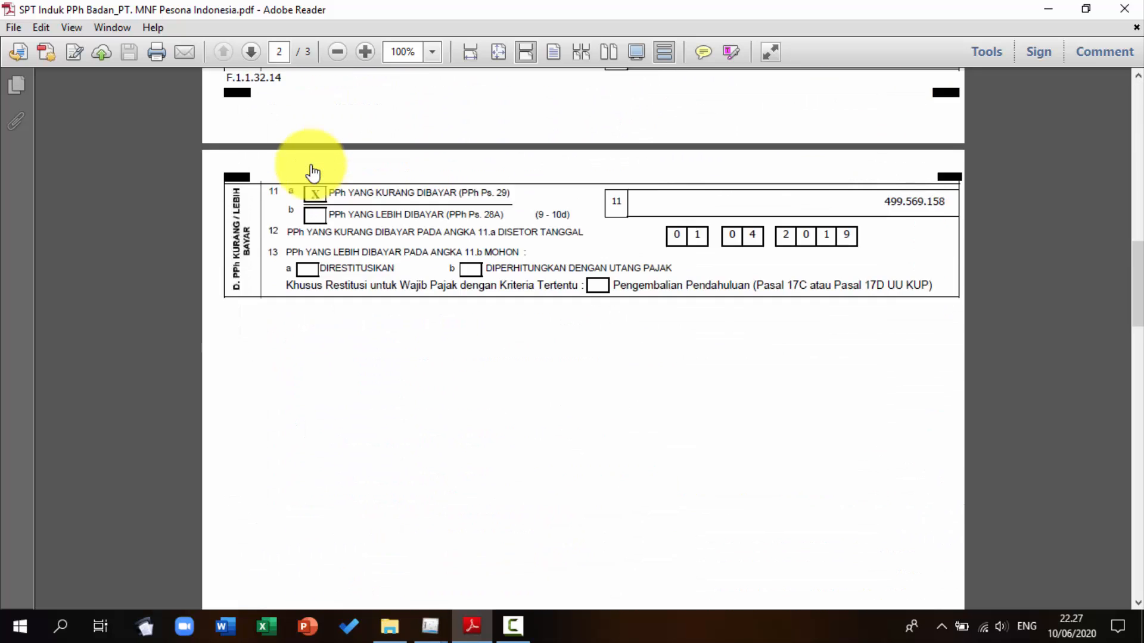
pyautogui.scroll(-12, 312, 173)
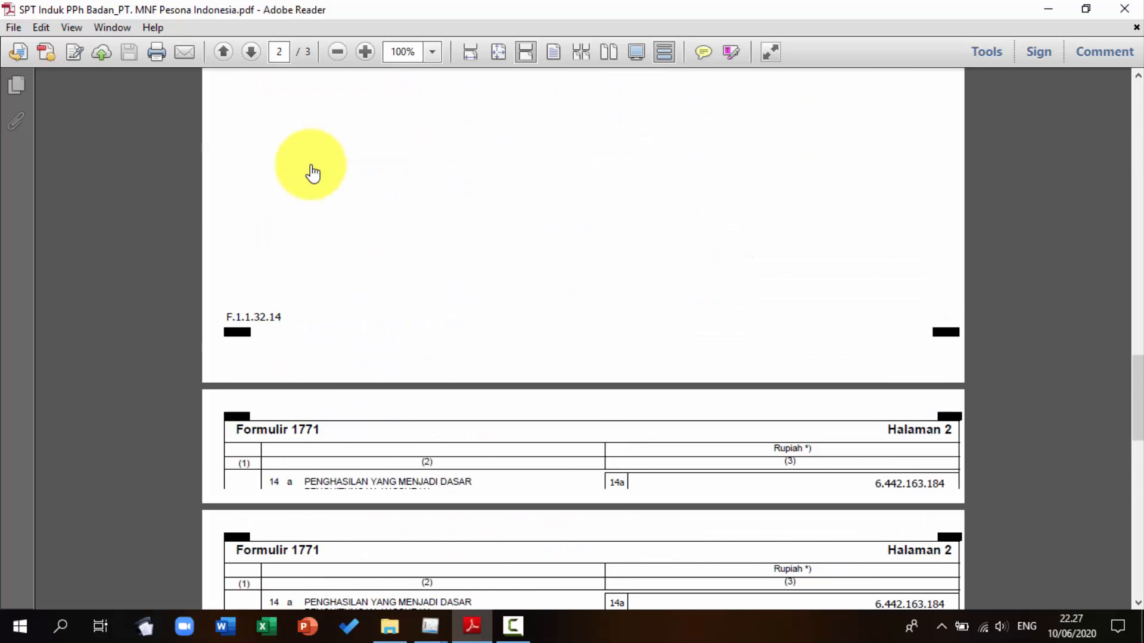
pyautogui.scroll(-3, 312, 173)
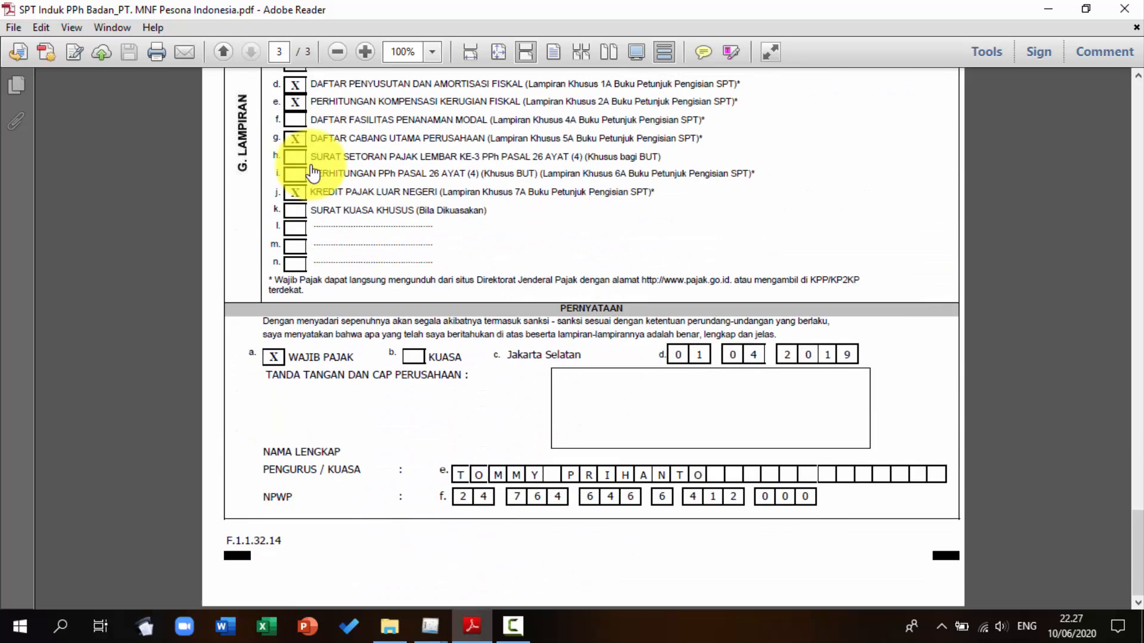
pyautogui.scroll(20, 312, 173)
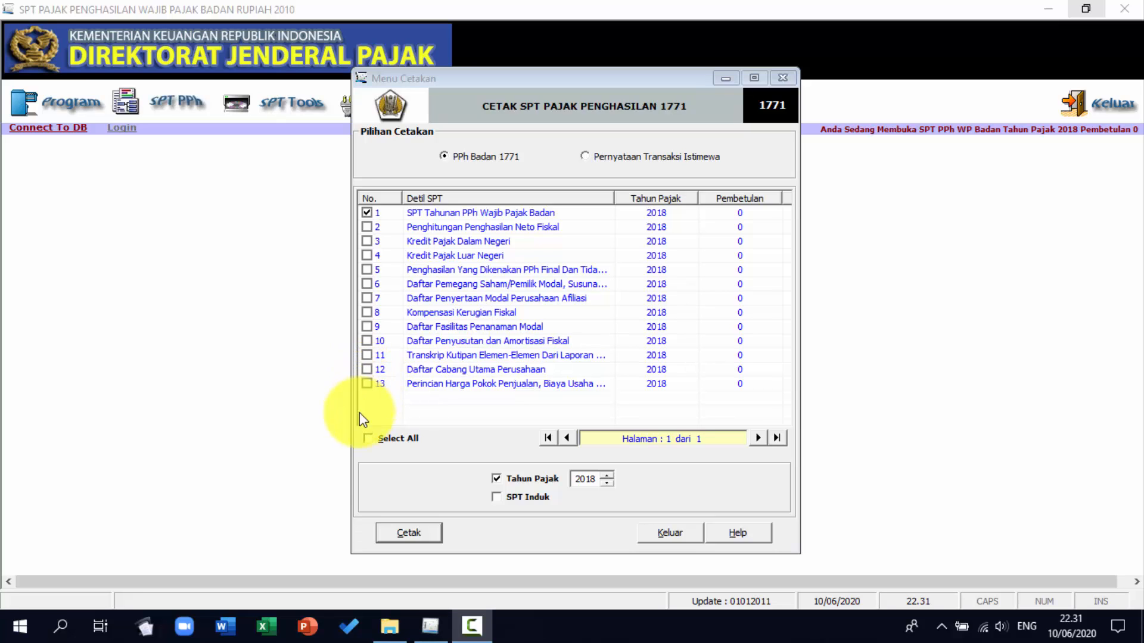
# Close the eSPT print form and start the slide show of the SPT PPh Badan reporting presentation in PowerPoint.
pyautogui.click(412, 532)
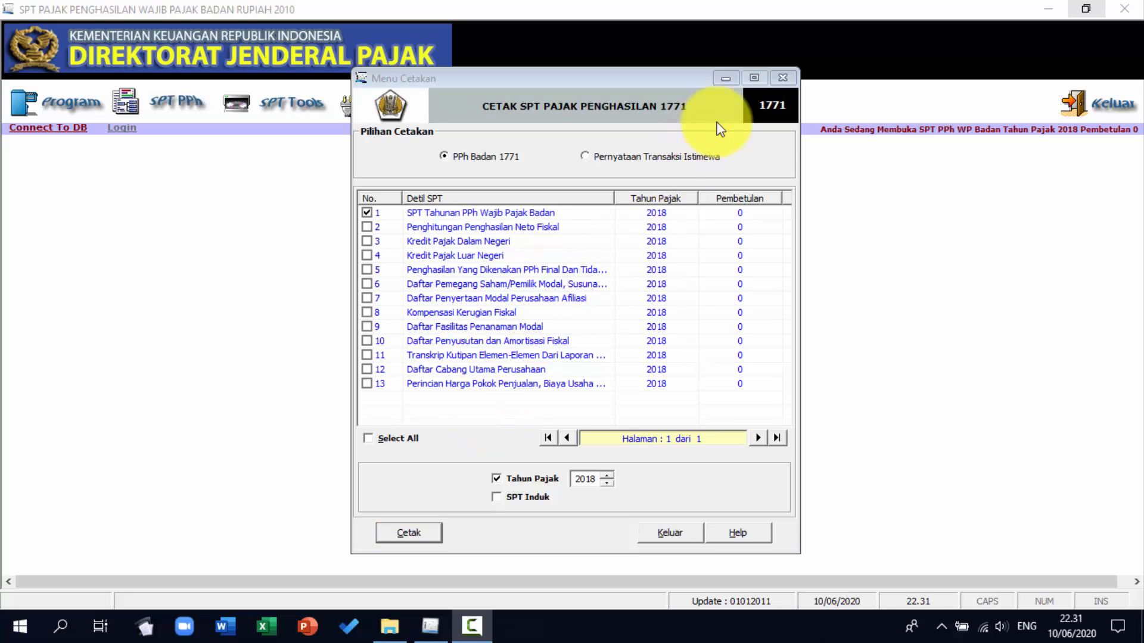
pyautogui.click(782, 79)
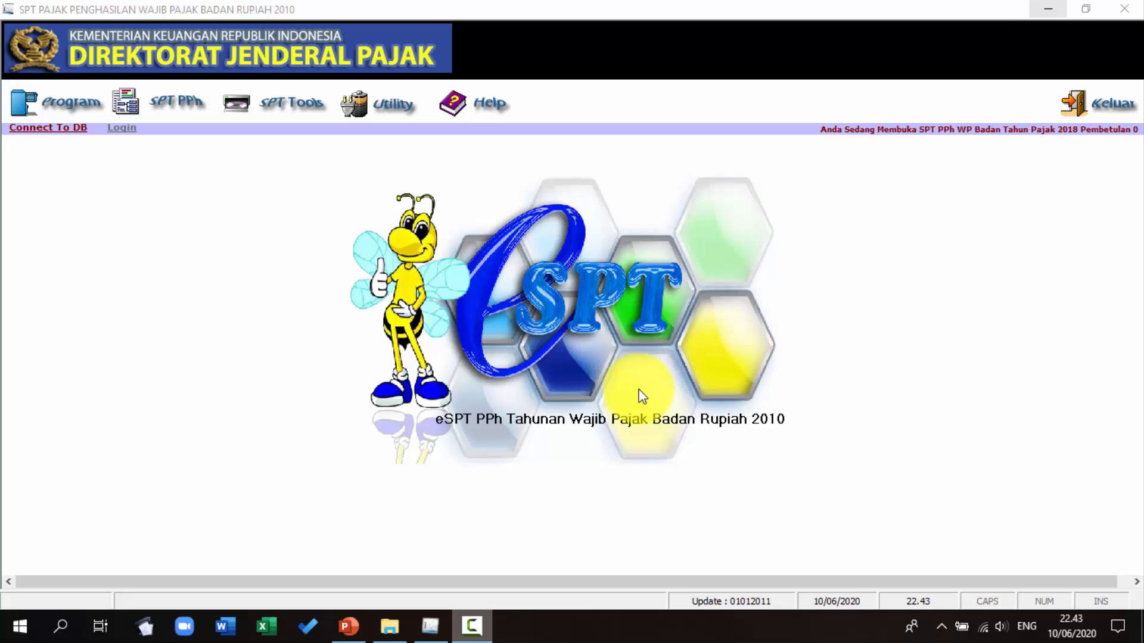
pyautogui.hotkey('alt', 'Tab')
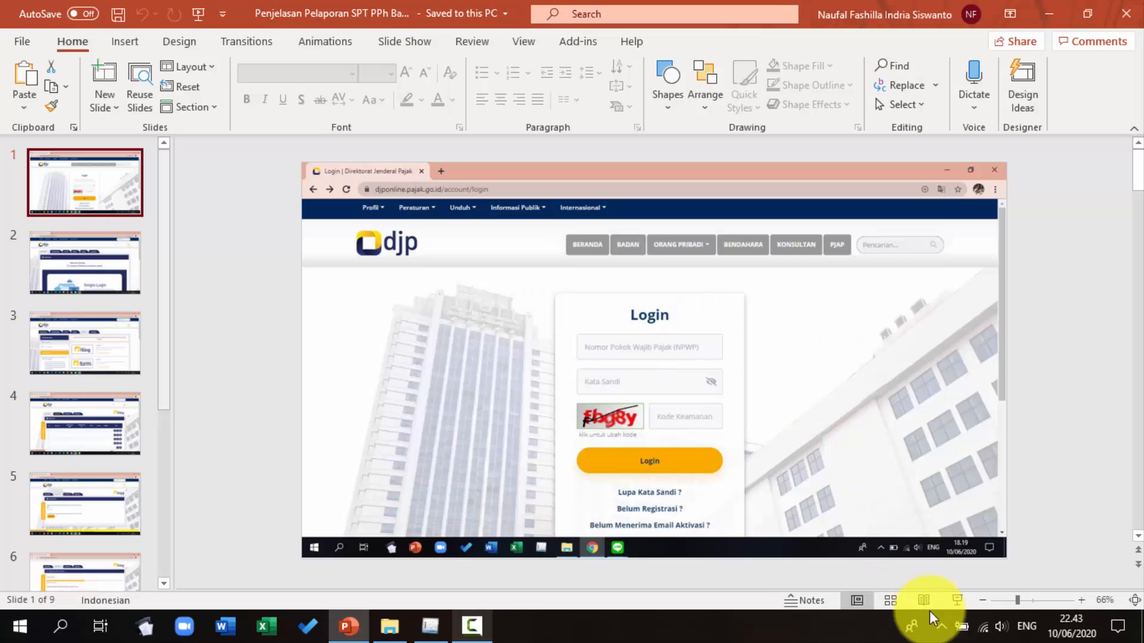
pyautogui.click(955, 599)
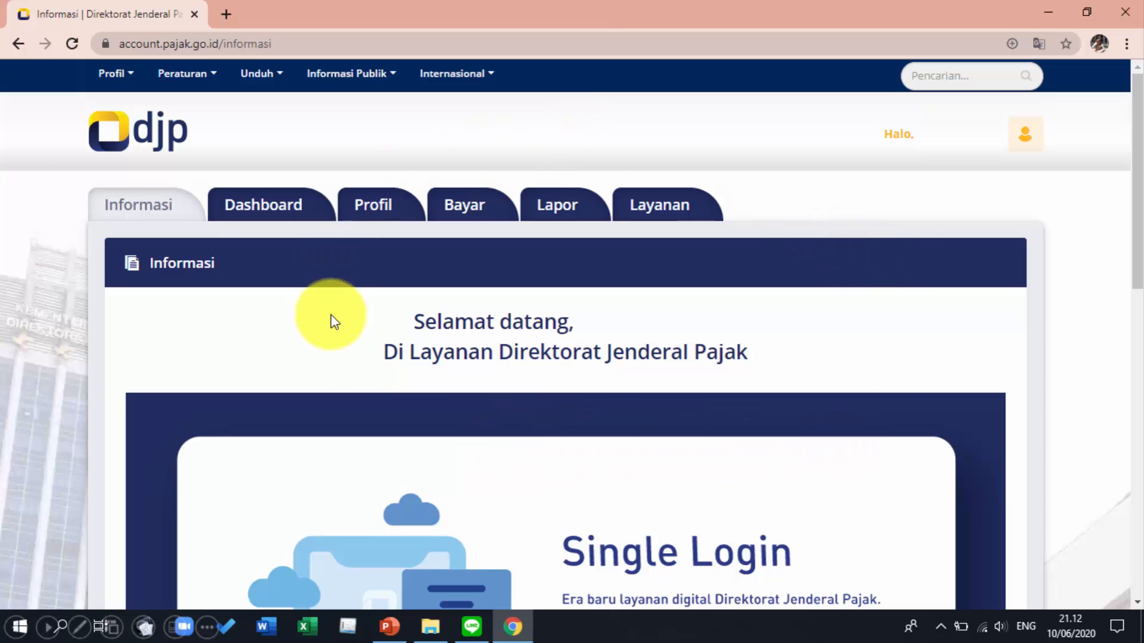
# Go through the DJP Online slides from Lapor and Buat SPT to the Upload SPT form, examining its file and attachment fields down to Start Upload.
pyautogui.click(555, 201)
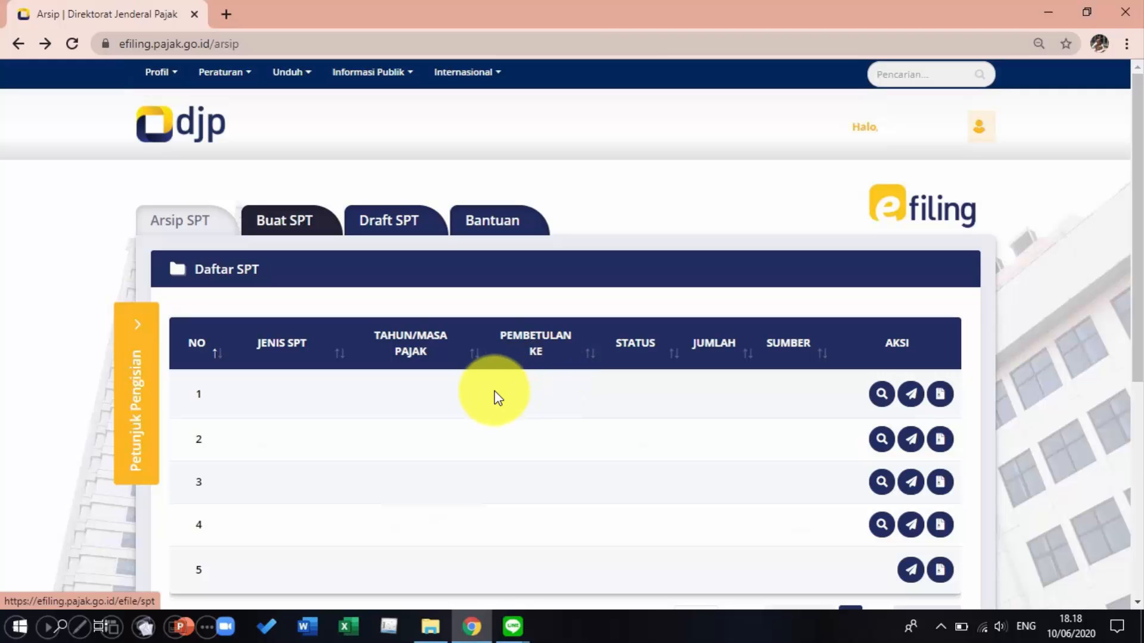
pyautogui.click(285, 227)
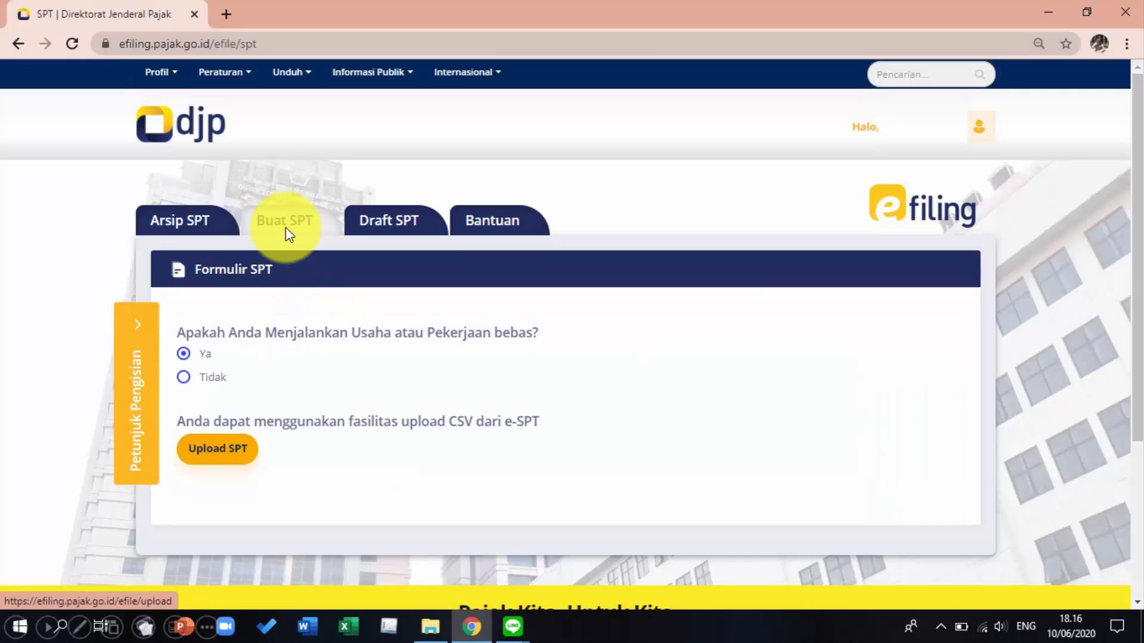
pyautogui.click(282, 229)
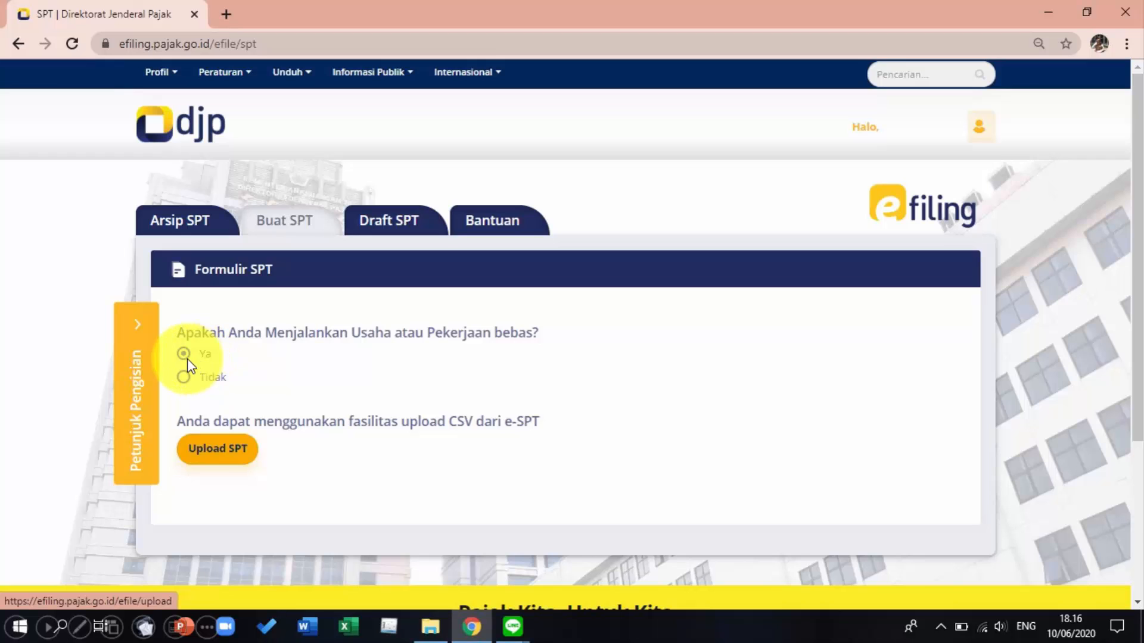
pyautogui.click(255, 453)
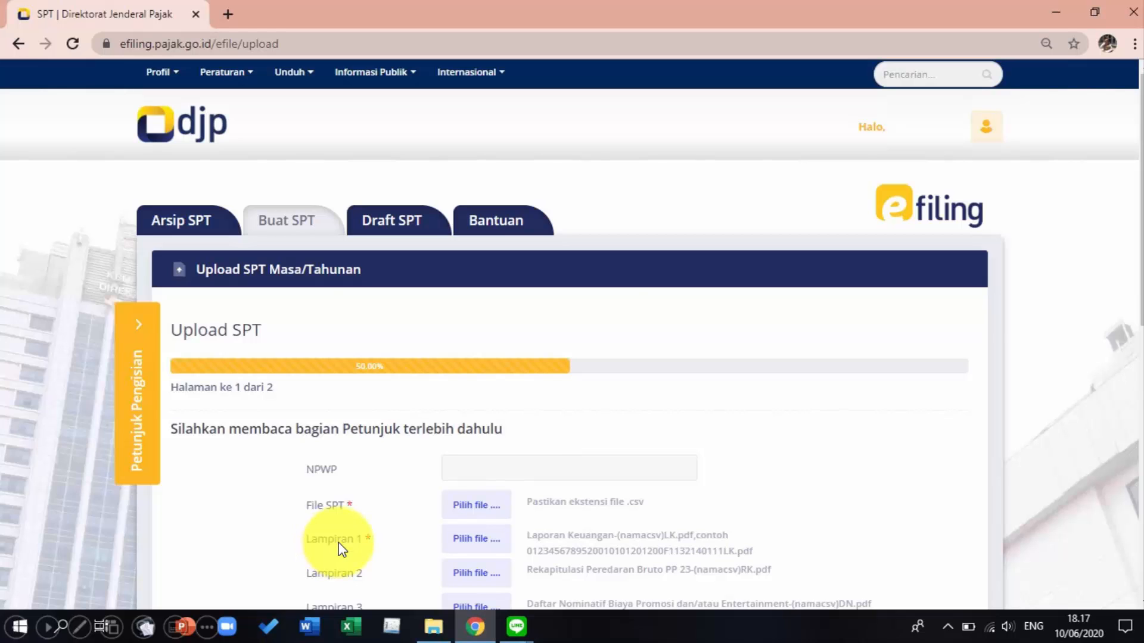
pyautogui.scroll(-3, 341, 548)
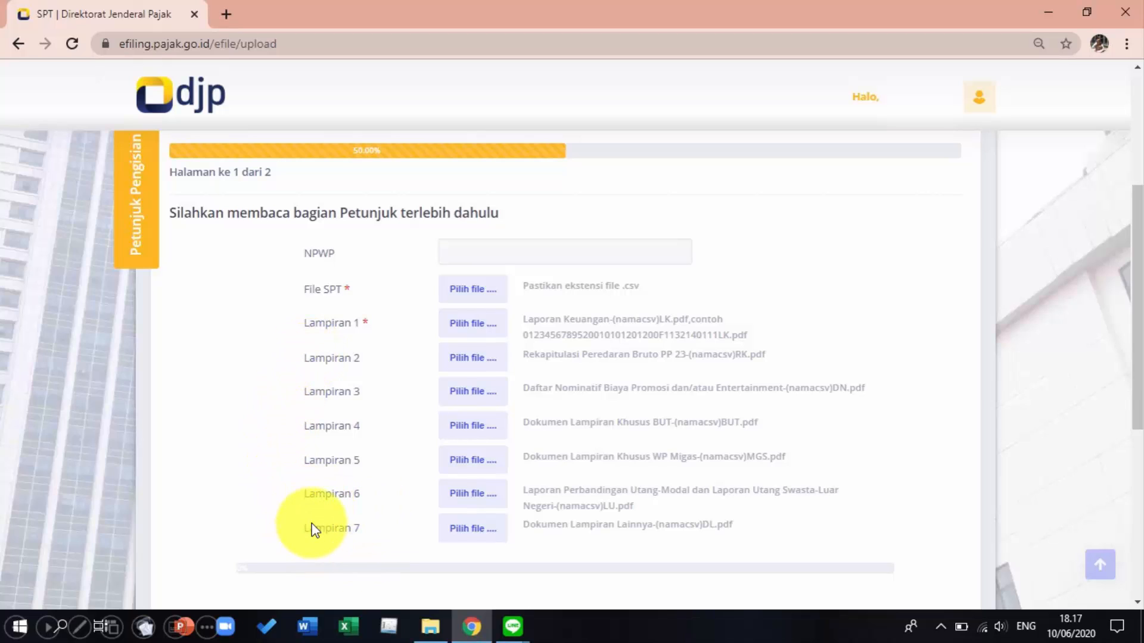
pyautogui.scroll(-3, 304, 530)
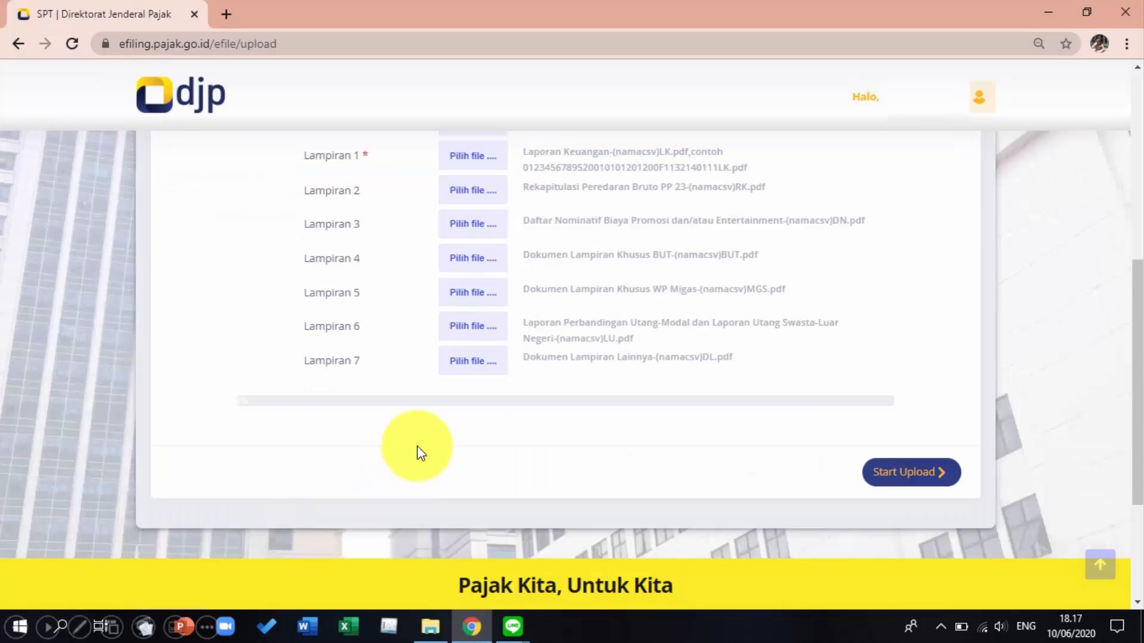